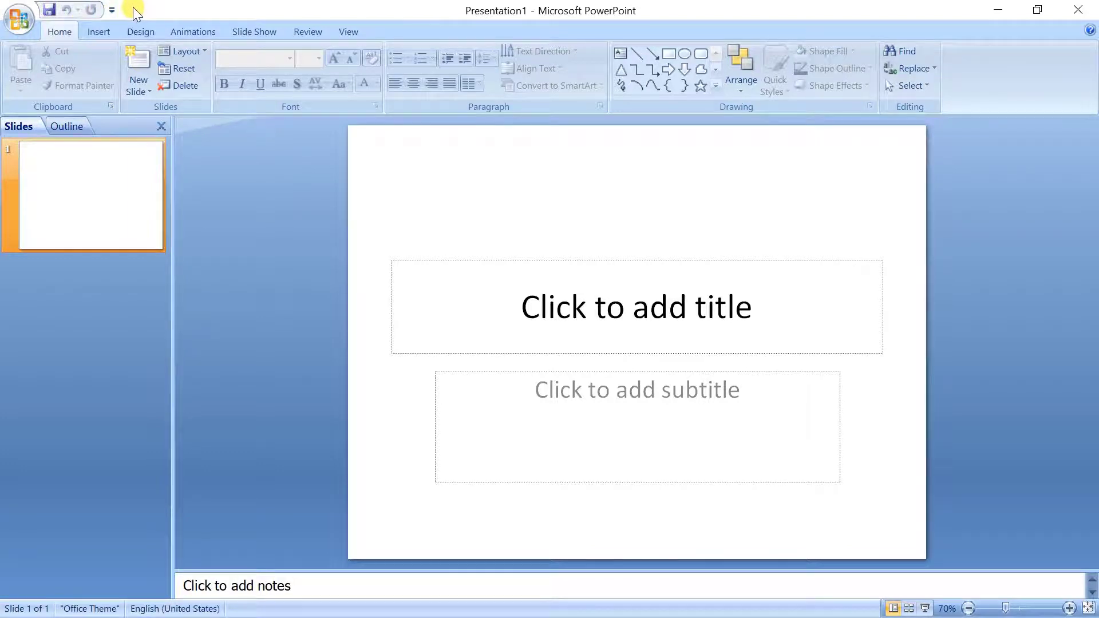
Tick Print Preview in the Quick Access Toolbar list so it becomes a fourth quick command
{"action": "left_click", "coordinate": [111, 12]}
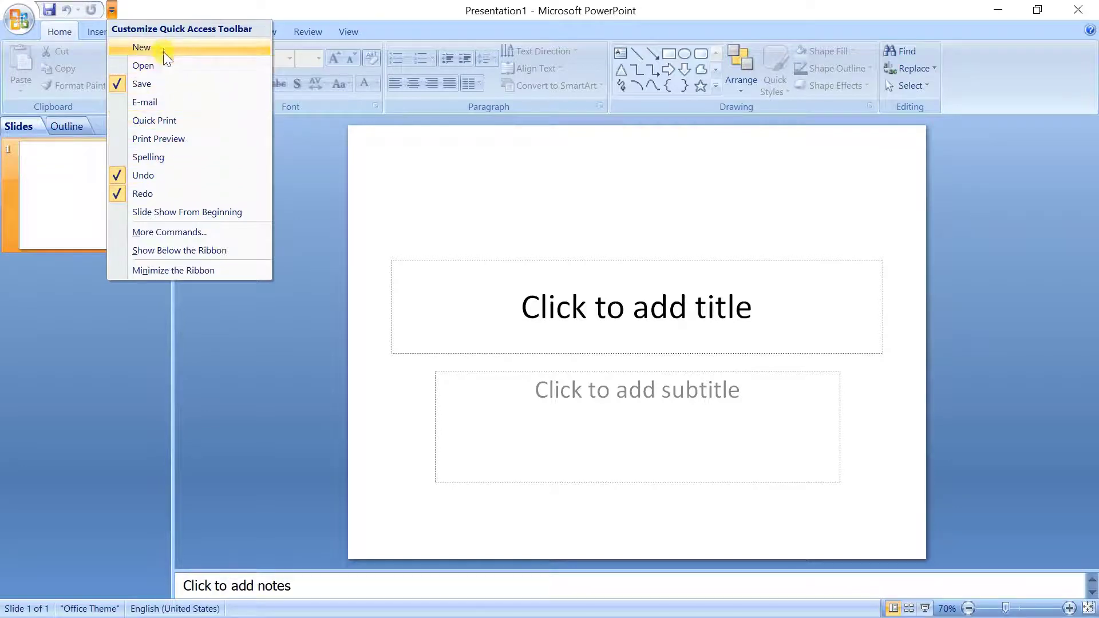
{"action": "left_click", "coordinate": [167, 143]}
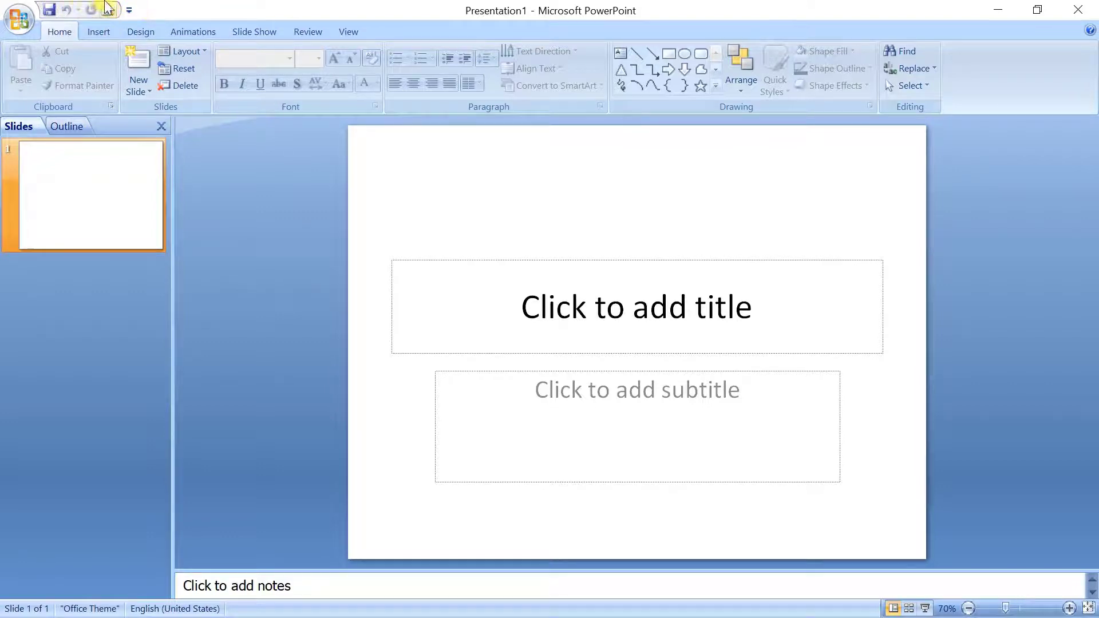
{"action": "left_click", "coordinate": [130, 10]}
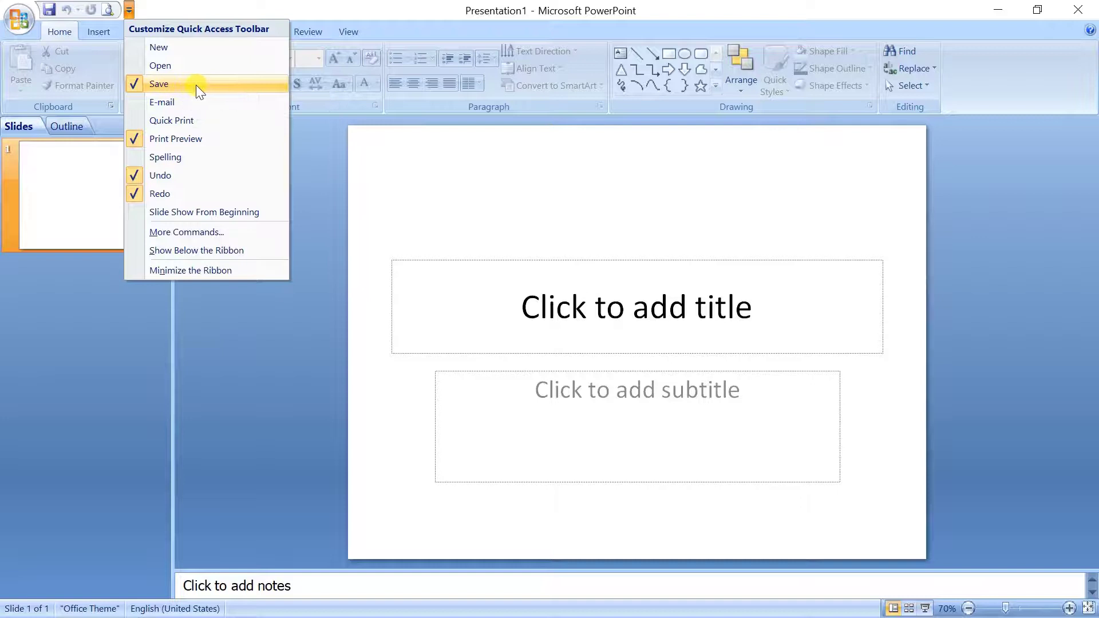
{"action": "left_click", "coordinate": [151, 8]}
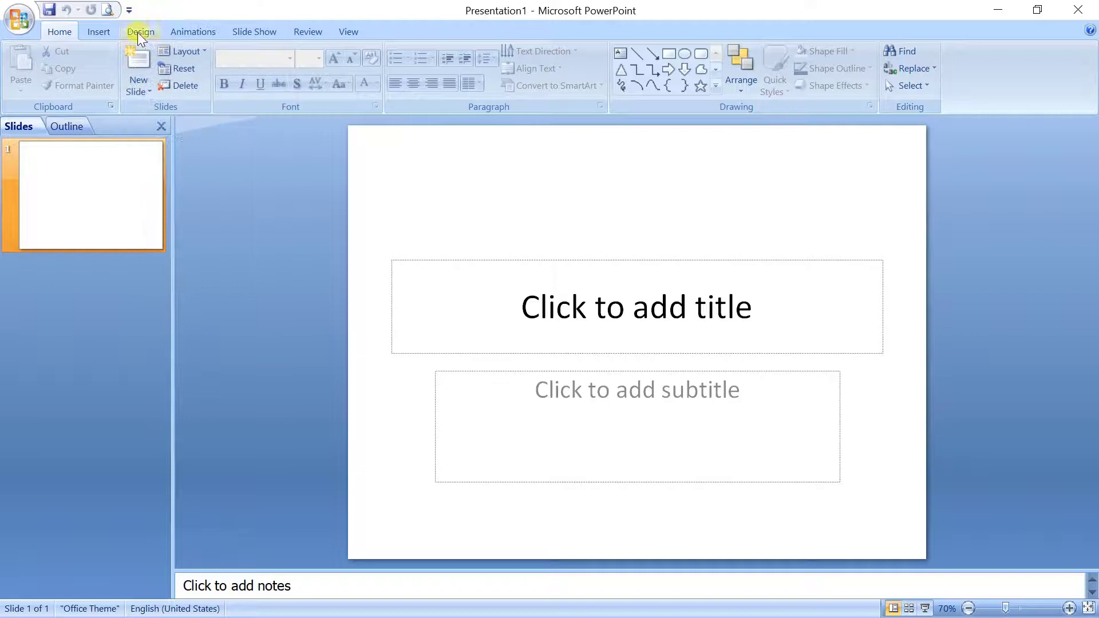
{"action": "left_click", "coordinate": [15, 16]}
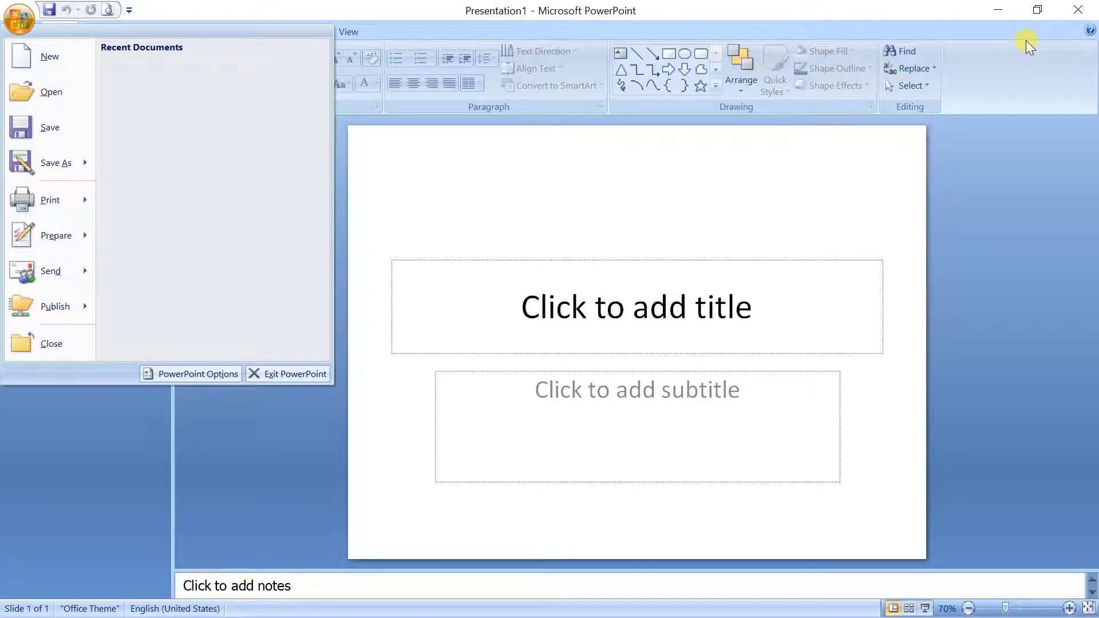
{"action": "key", "text": "Escape"}
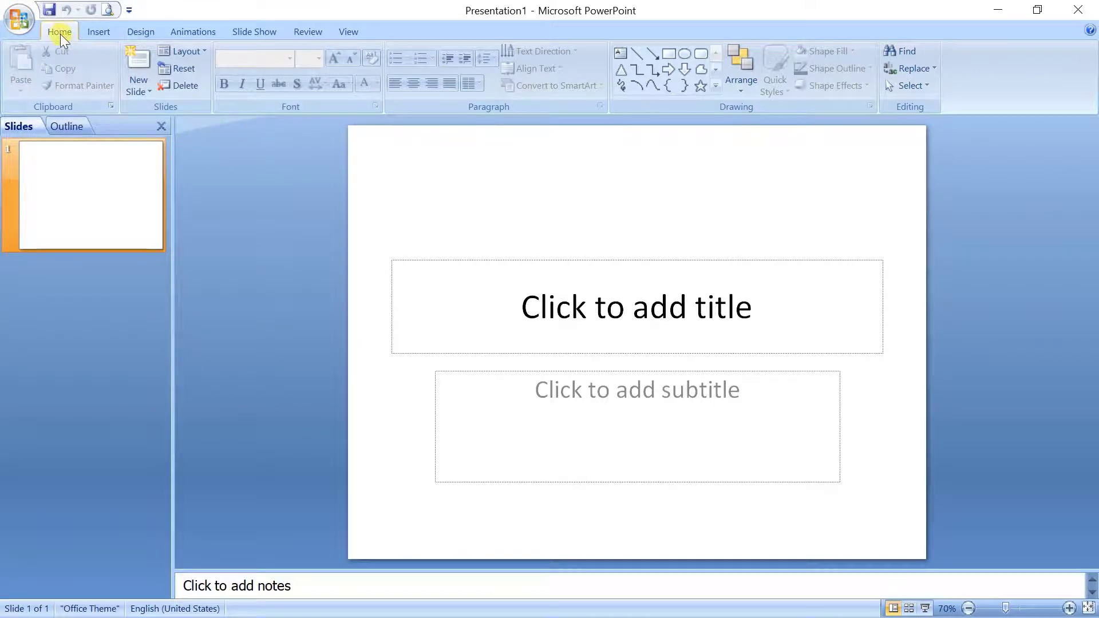
{"action": "left_click", "coordinate": [98, 31]}
{"action": "left_click", "coordinate": [140, 32]}
{"action": "left_click", "coordinate": [187, 29]}
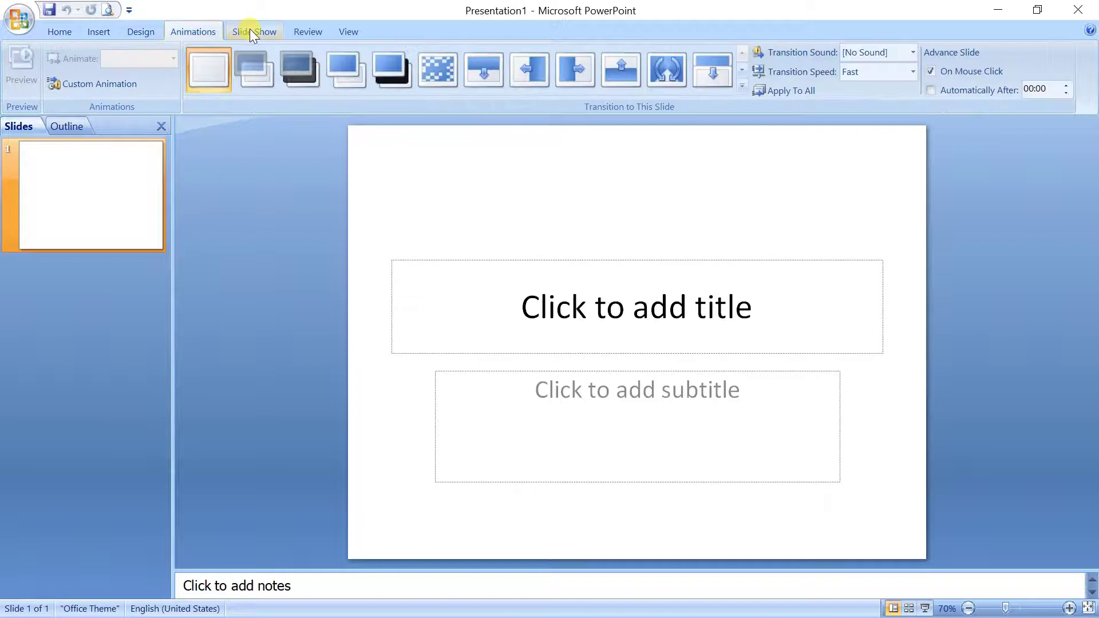
{"action": "left_click", "coordinate": [251, 30]}
{"action": "left_click", "coordinate": [308, 30]}
{"action": "left_click", "coordinate": [348, 30]}
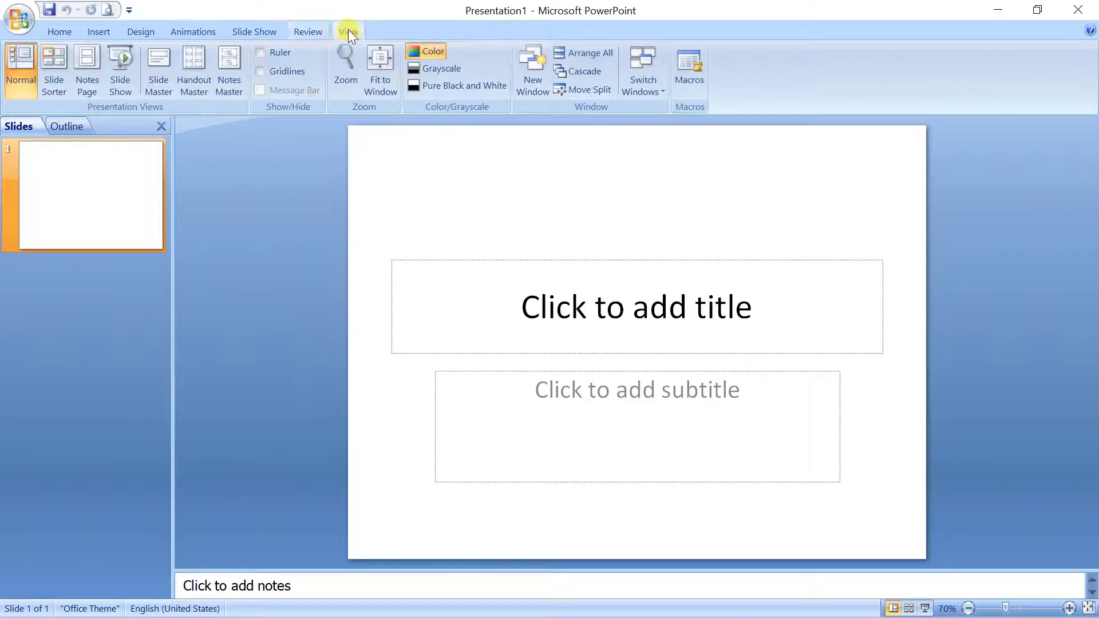
{"action": "left_click", "coordinate": [52, 34]}
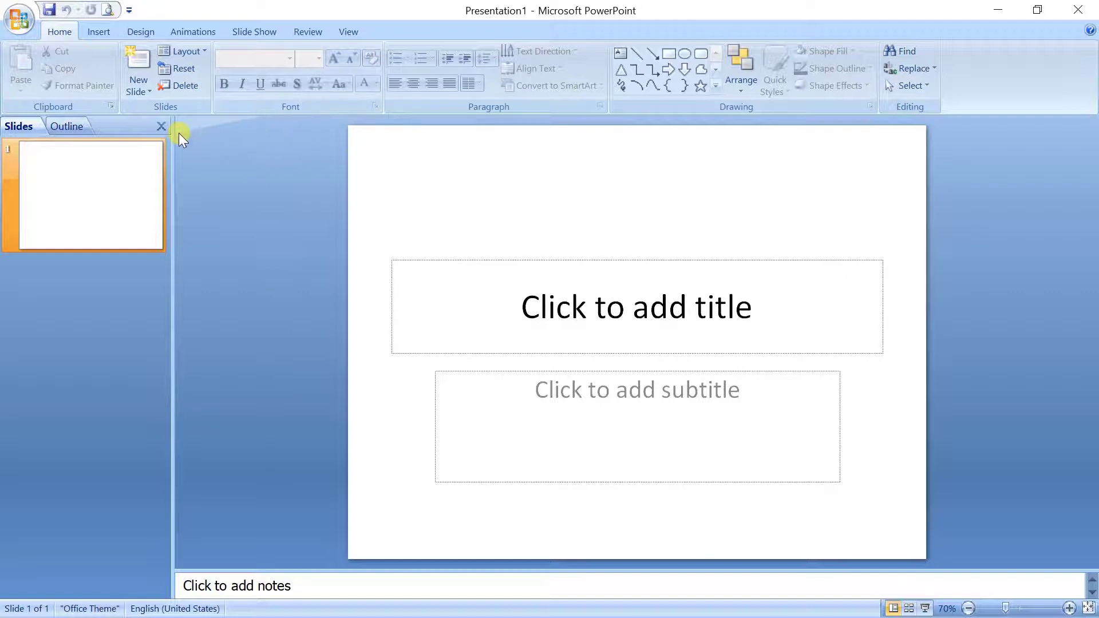
Insert a new Title and Content slide, then check slide 1 and return to slide 2
{"action": "left_click", "coordinate": [150, 88]}
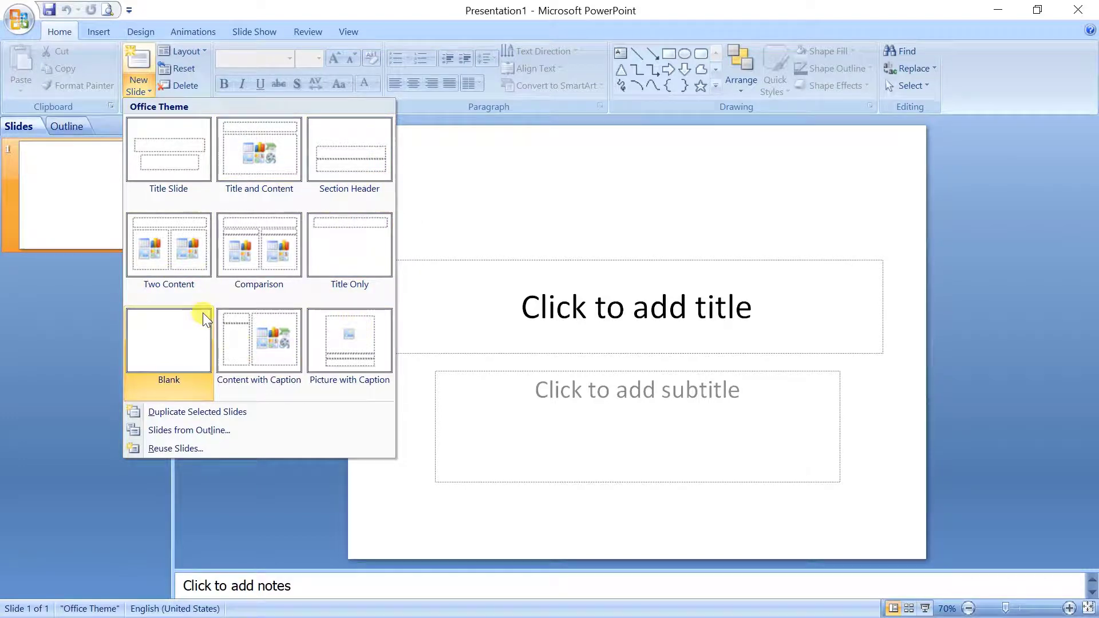
{"action": "left_click", "coordinate": [256, 188]}
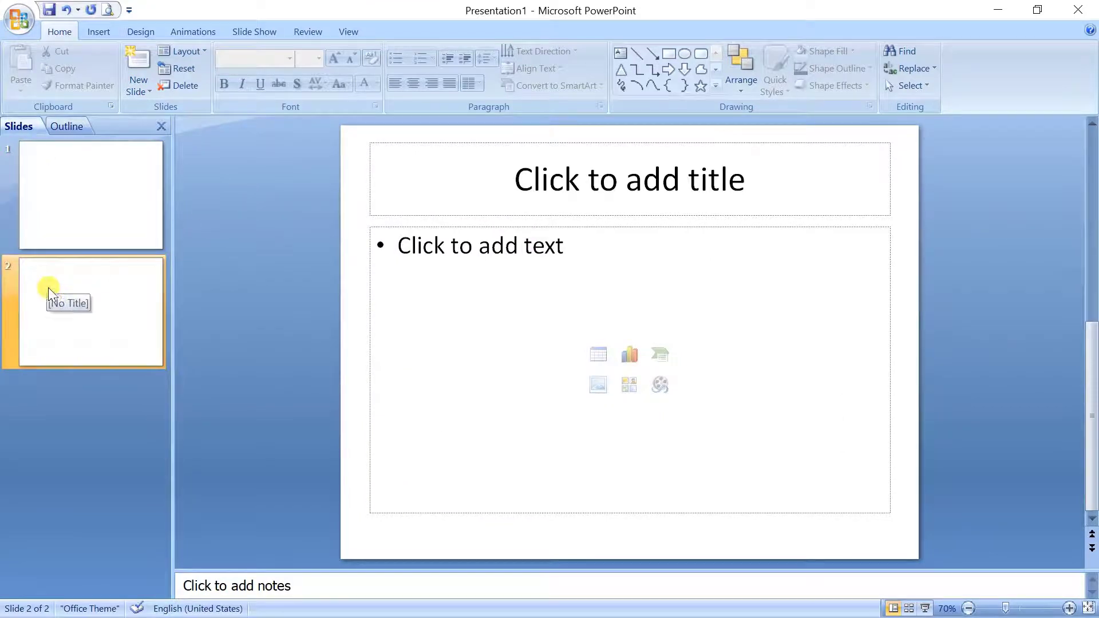
{"action": "left_click", "coordinate": [91, 201]}
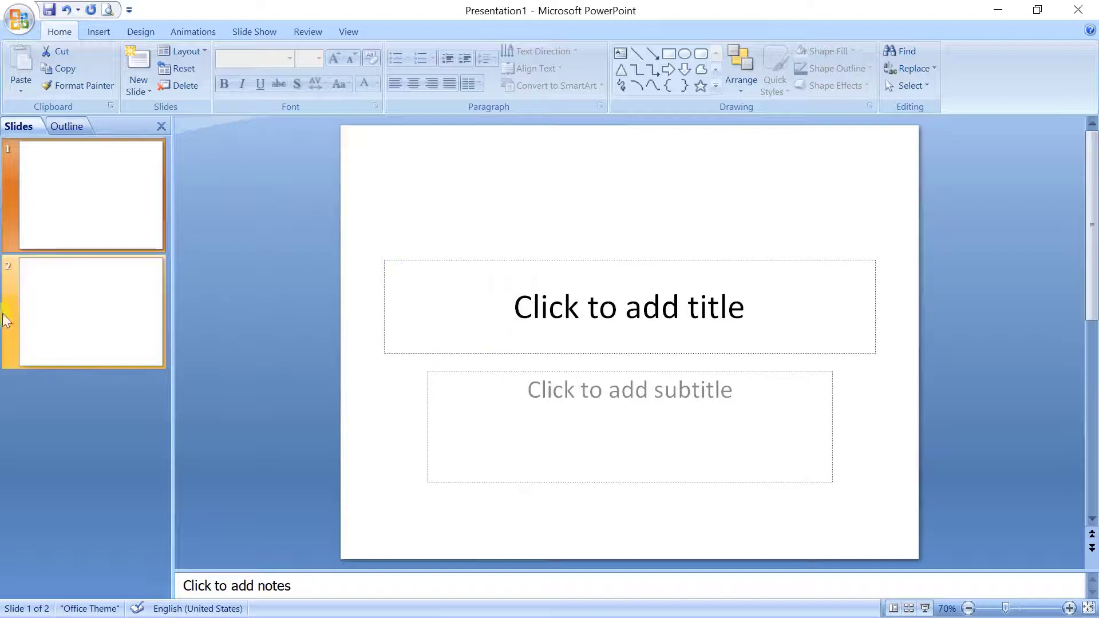
{"action": "left_click", "coordinate": [59, 308]}
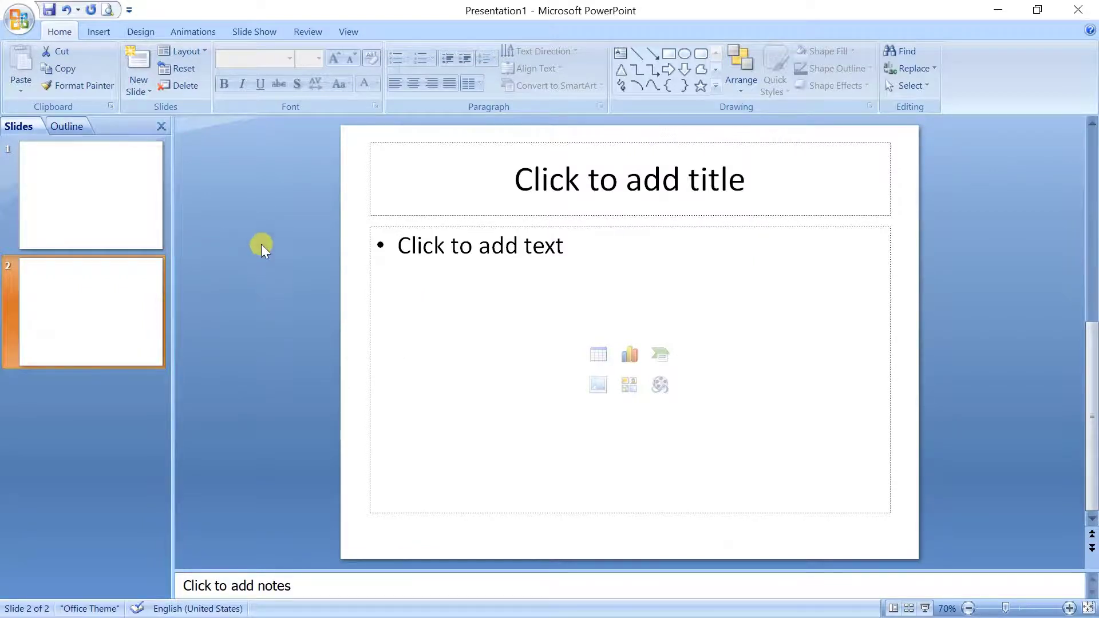
{"action": "left_click", "coordinate": [184, 50]}
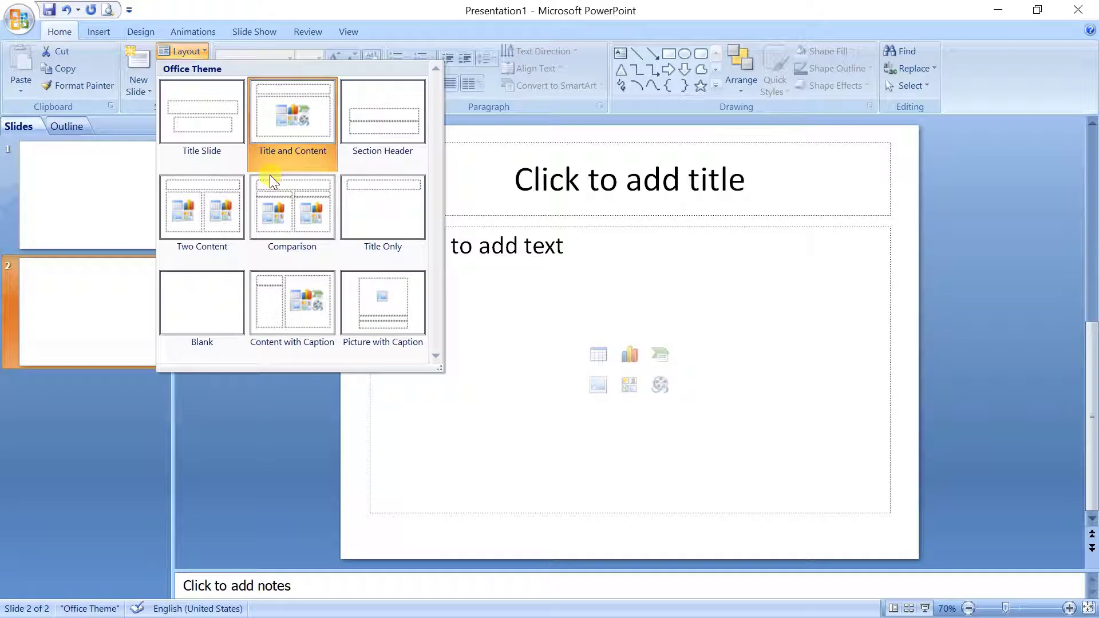
Switch slide 2 to the Two Content layout and delete the original title slide
{"action": "left_click", "coordinate": [201, 248]}
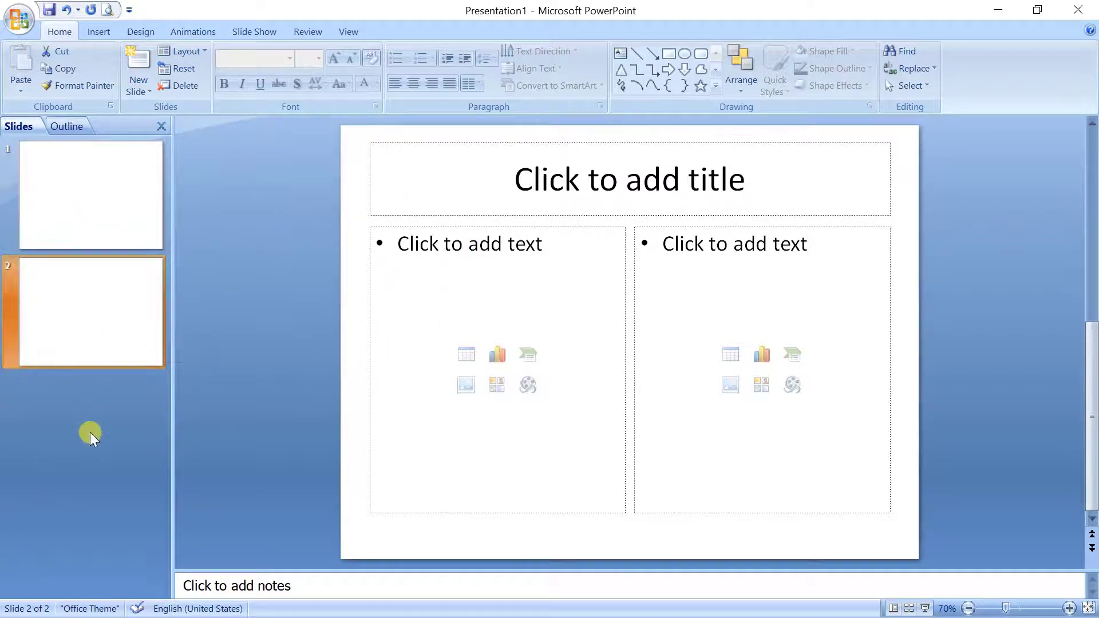
{"action": "left_click", "coordinate": [83, 294]}
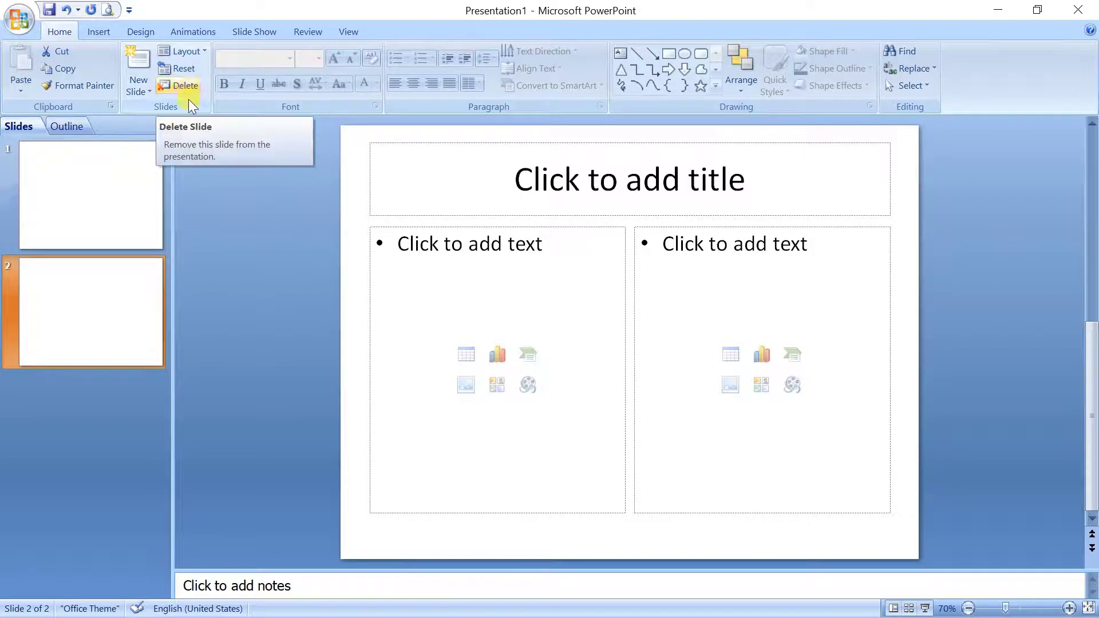
{"action": "left_click", "coordinate": [77, 203]}
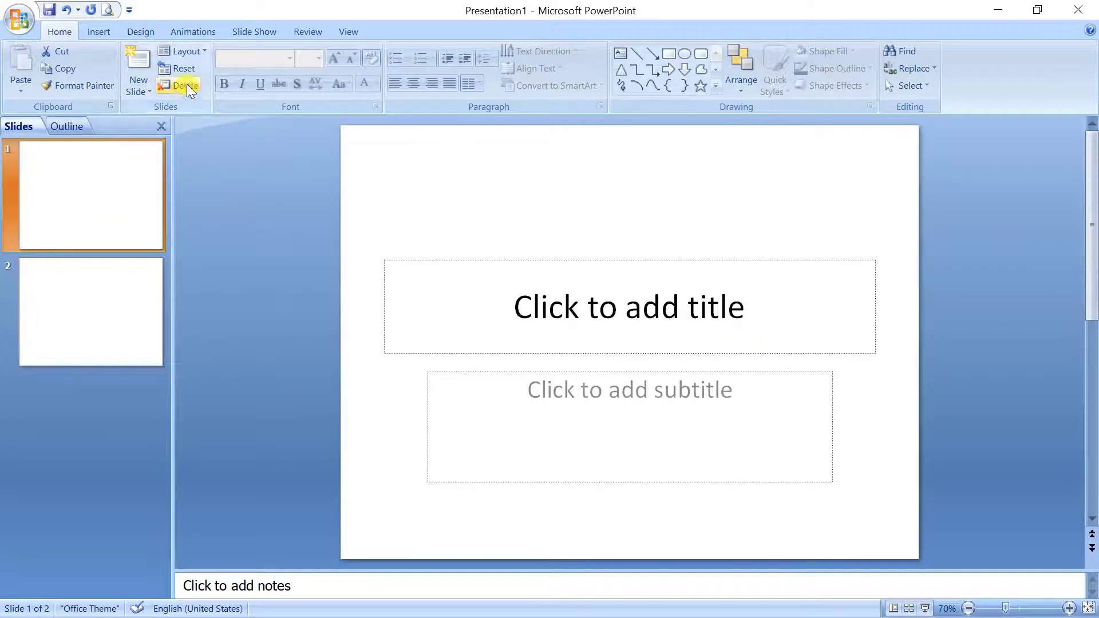
{"action": "left_click", "coordinate": [66, 298]}
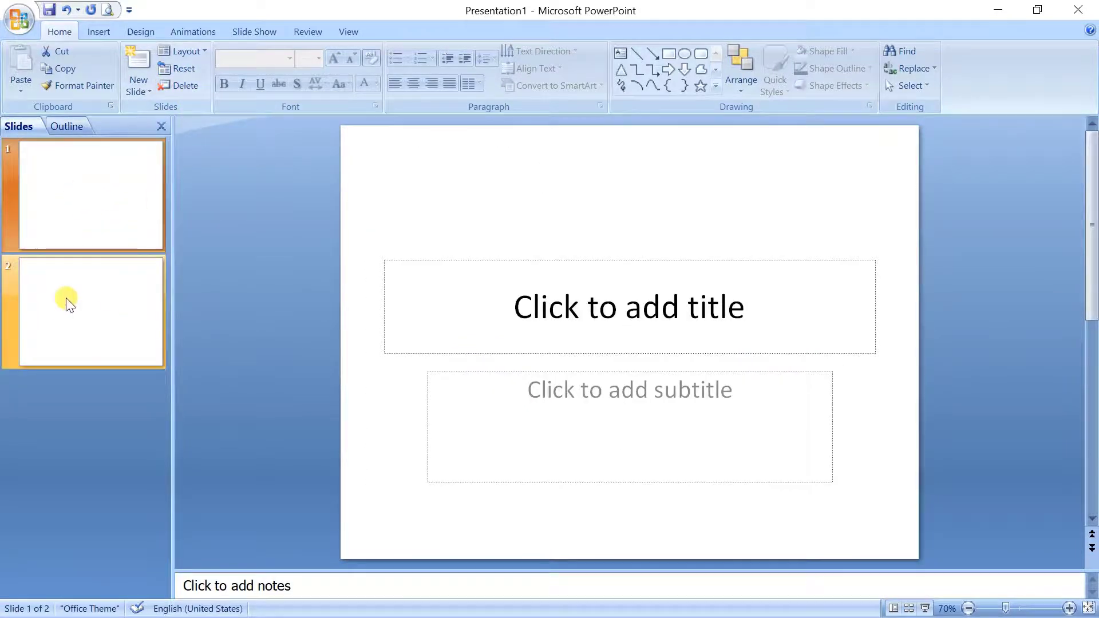
{"action": "left_click", "coordinate": [104, 207]}
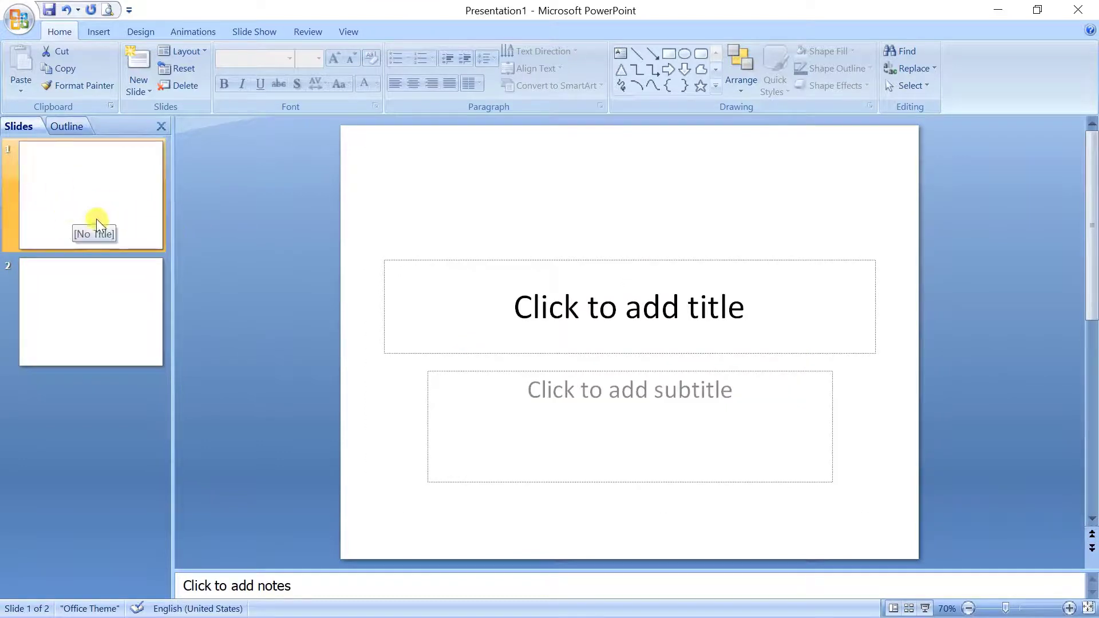
{"action": "left_click", "coordinate": [198, 89]}
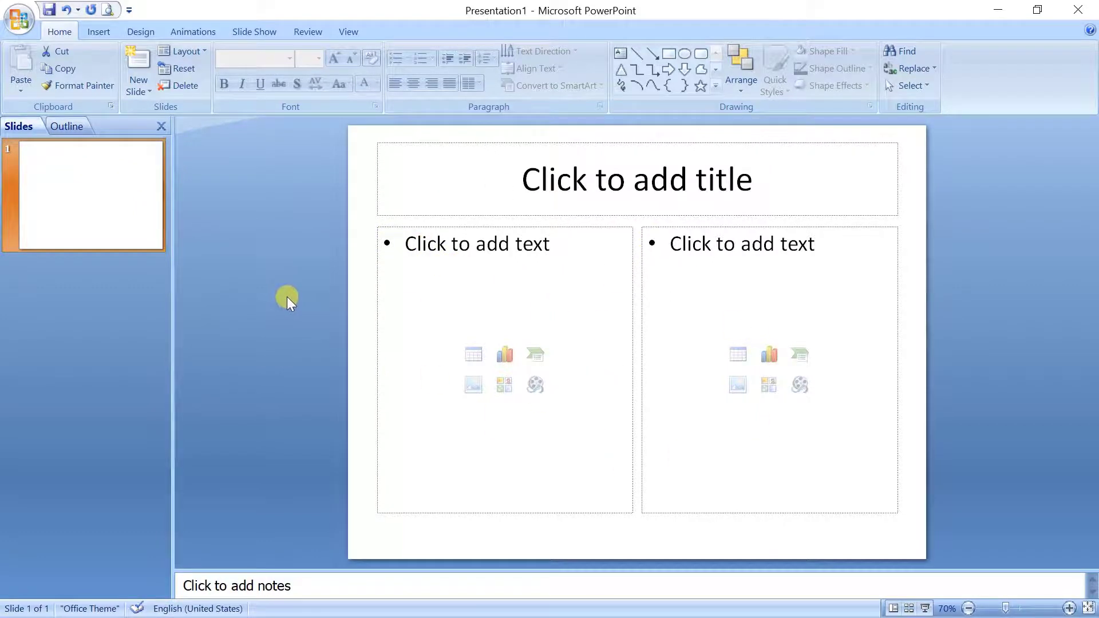
Enter 'TeCh TaLk' as the slide title and apply a text shadow to it
{"action": "left_click", "coordinate": [438, 167]}
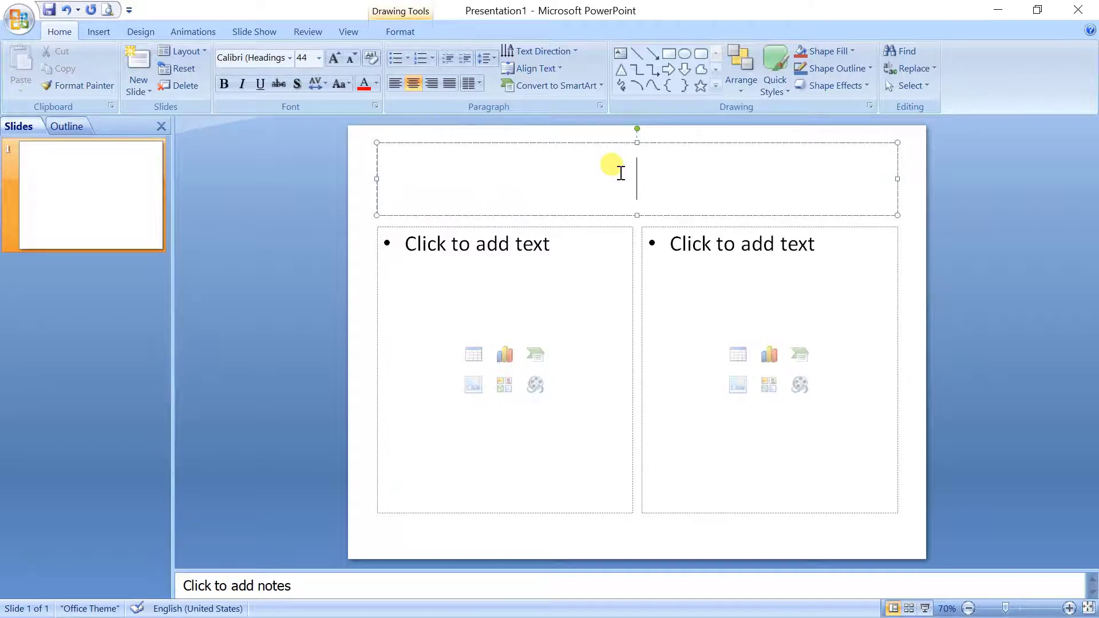
{"action": "type", "text": "TeCh TaLk"}
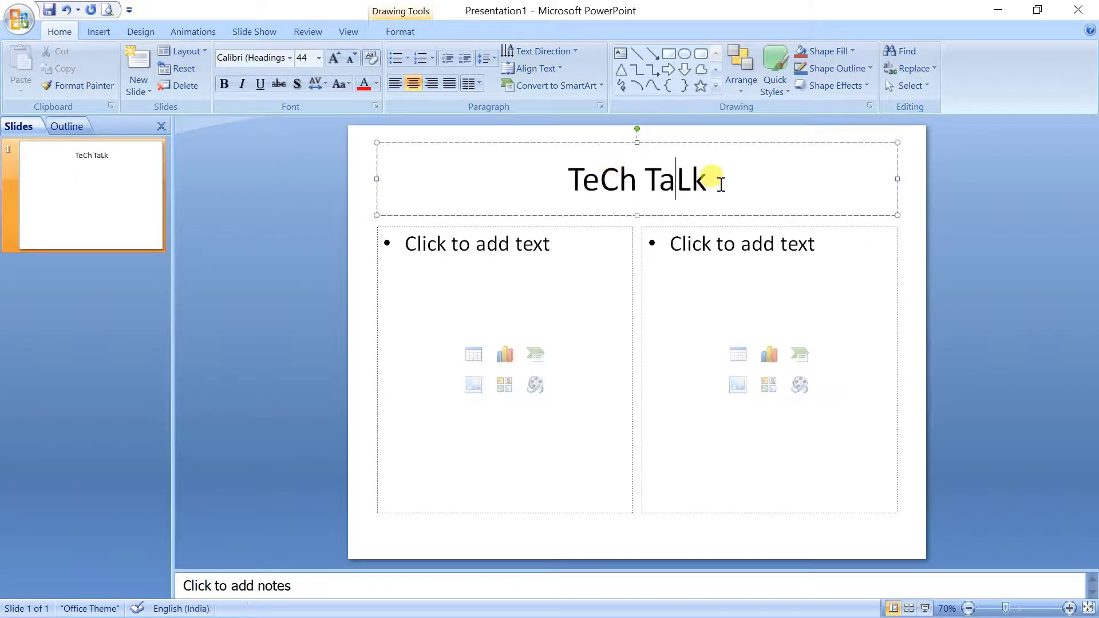
{"action": "left_click_drag", "start_coordinate": [721, 184], "coordinate": [583, 180]}
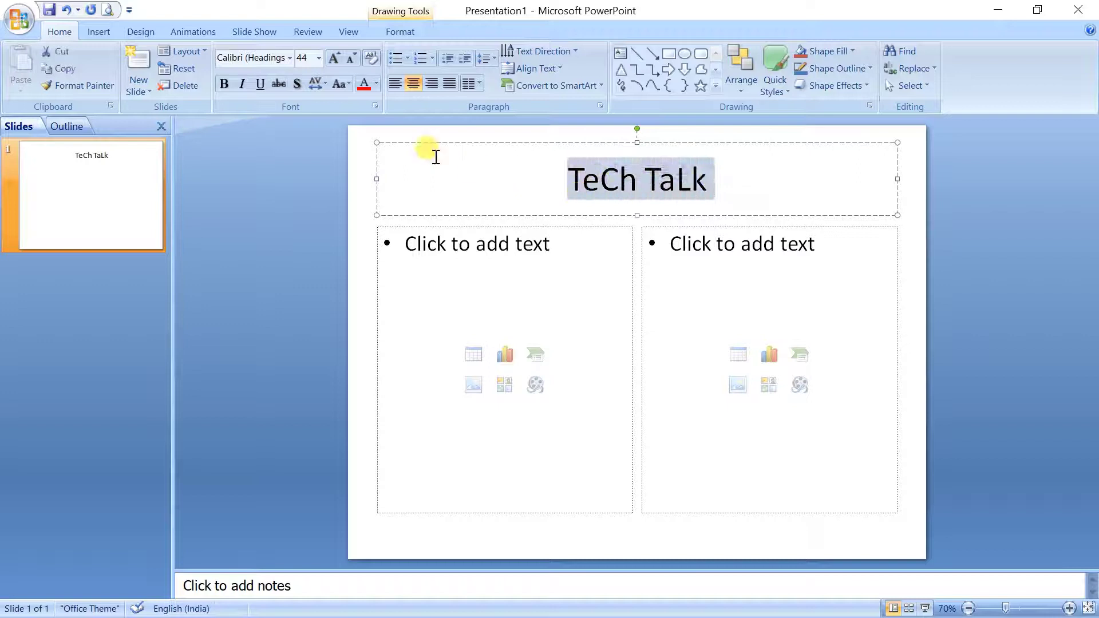
{"action": "left_click", "coordinate": [297, 84]}
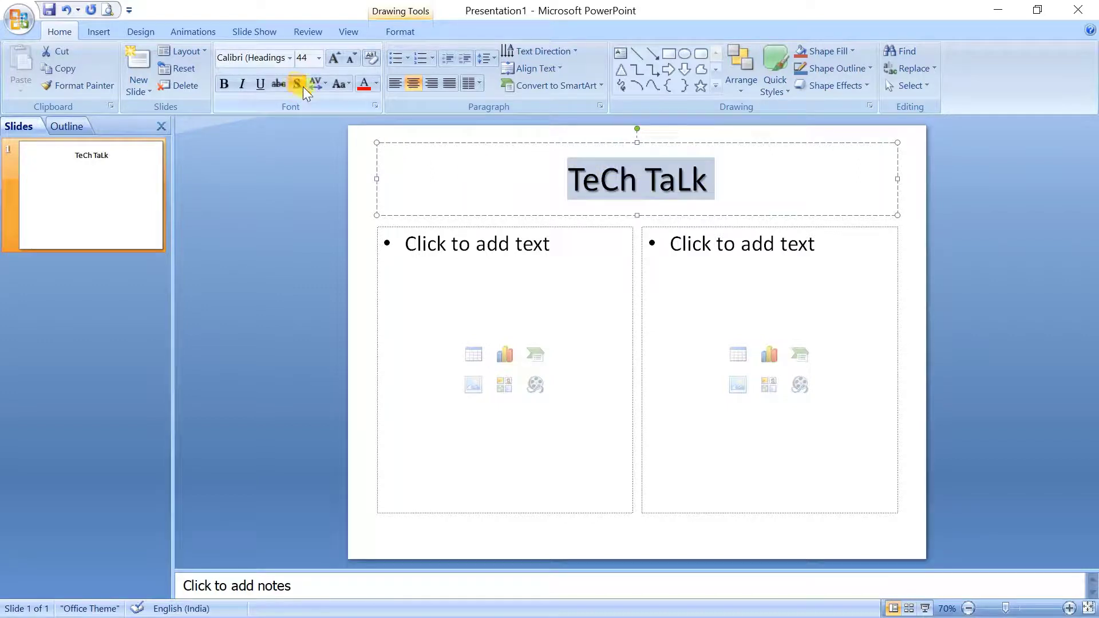
{"action": "left_click", "coordinate": [531, 182]}
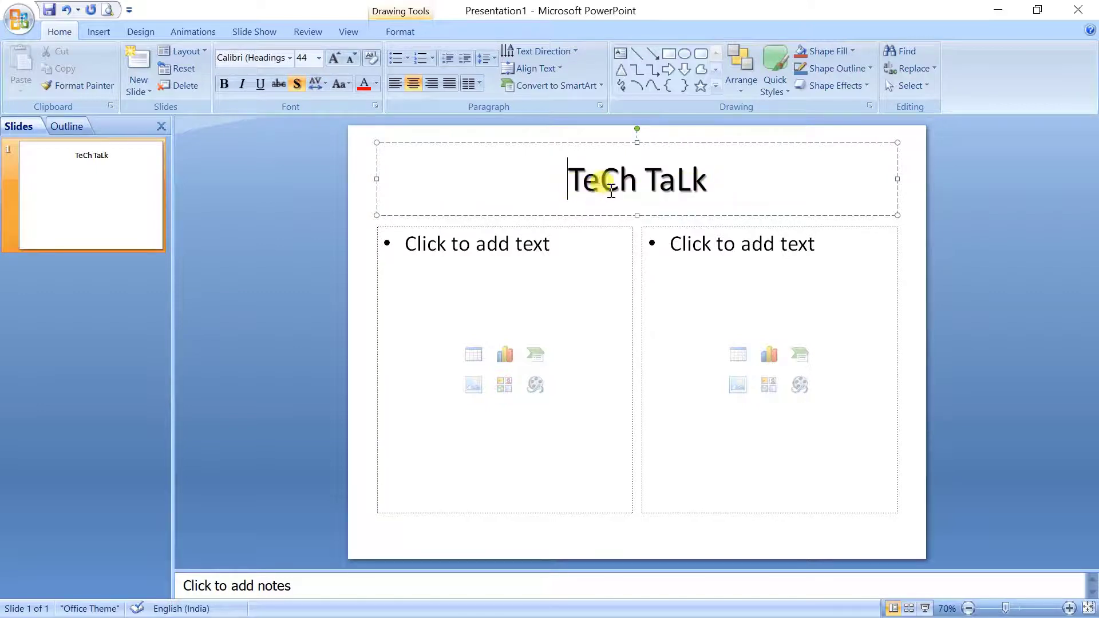
Try Very Tight and Very Loose character spacing on the title, then set it back to Normal
{"action": "left_click", "coordinate": [717, 186]}
{"action": "left_click_drag", "start_coordinate": [716, 186], "coordinate": [594, 184]}
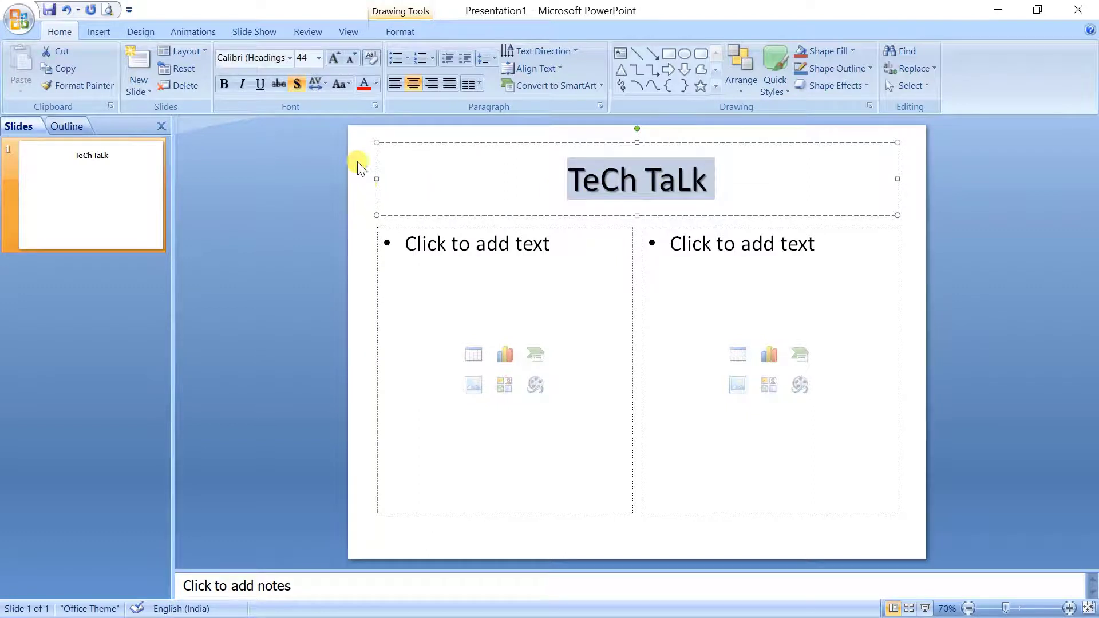
{"action": "left_click", "coordinate": [321, 87]}
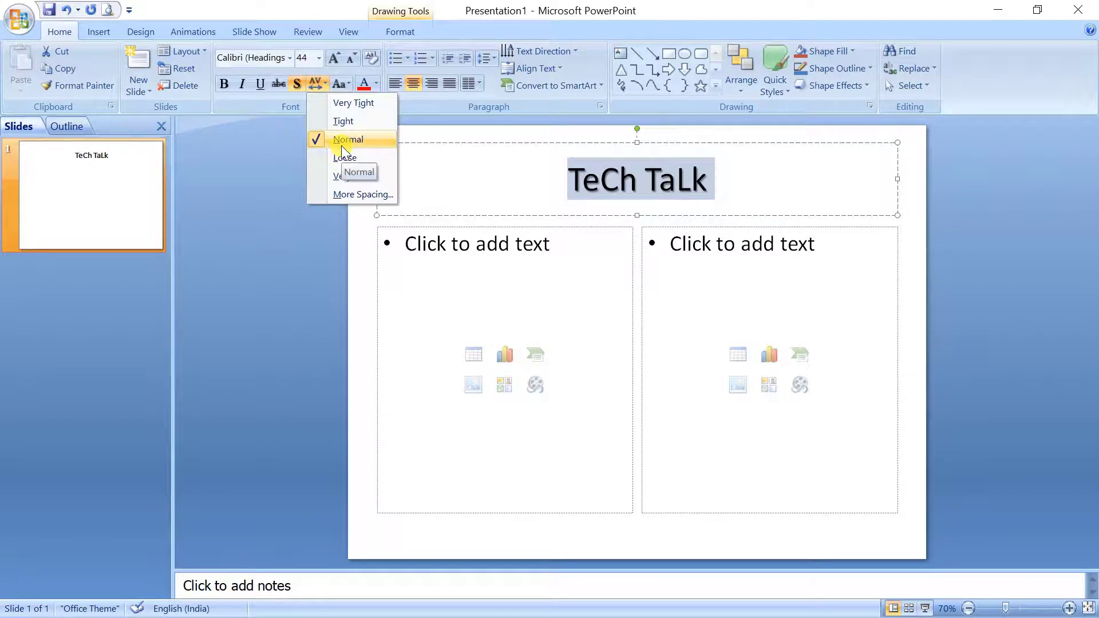
{"action": "left_click", "coordinate": [353, 103]}
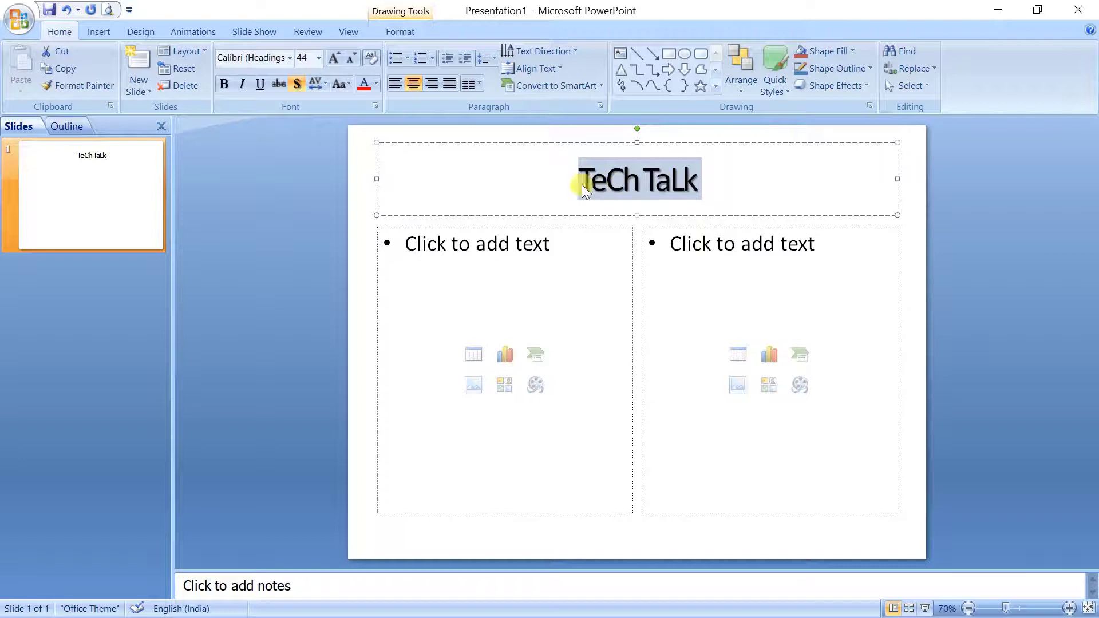
{"action": "left_click", "coordinate": [323, 85]}
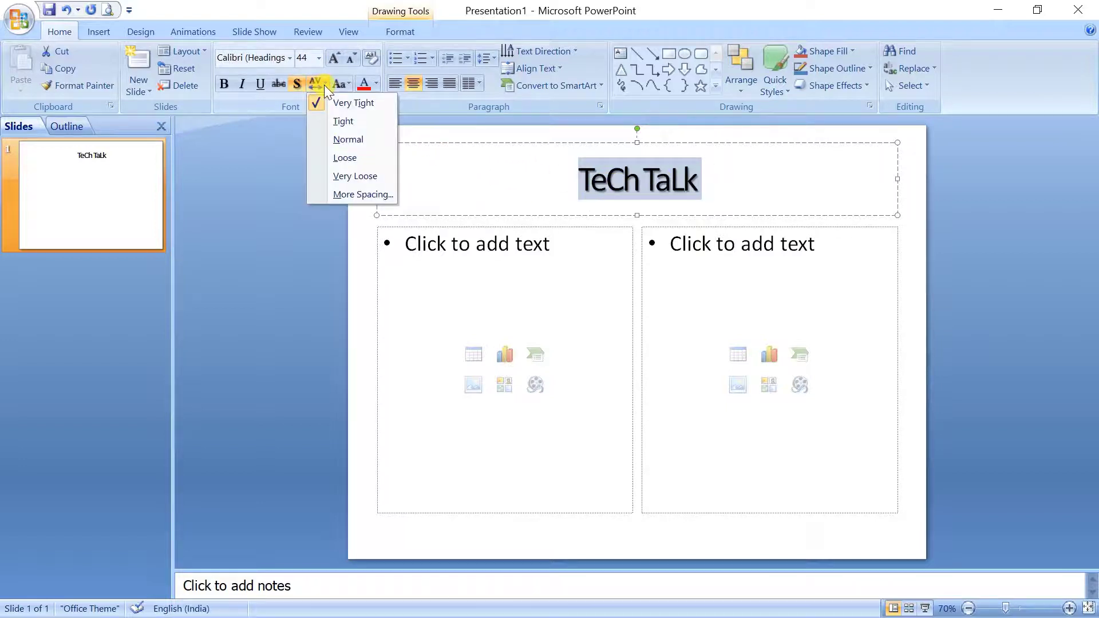
{"action": "left_click", "coordinate": [343, 177]}
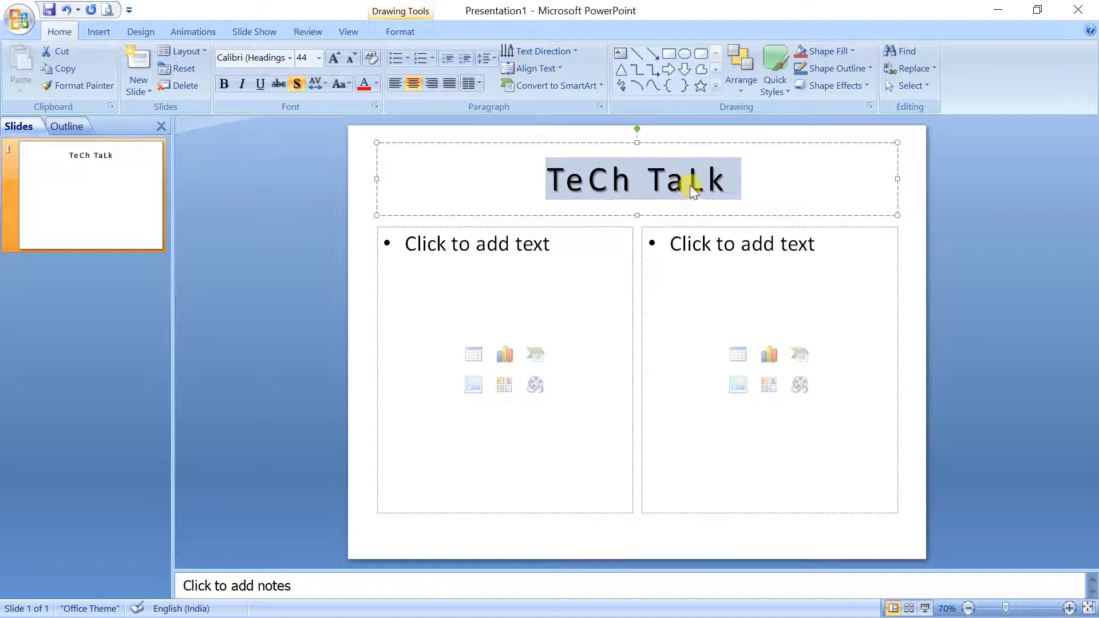
{"action": "left_click", "coordinate": [321, 87]}
{"action": "left_click", "coordinate": [334, 139]}
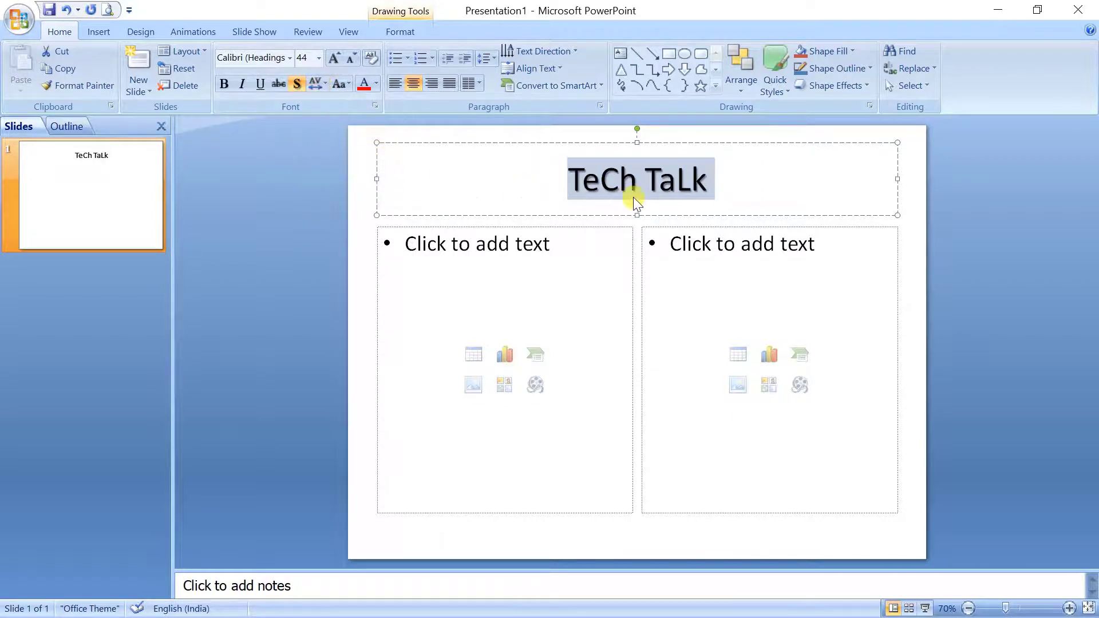
{"action": "left_click", "coordinate": [734, 182]}
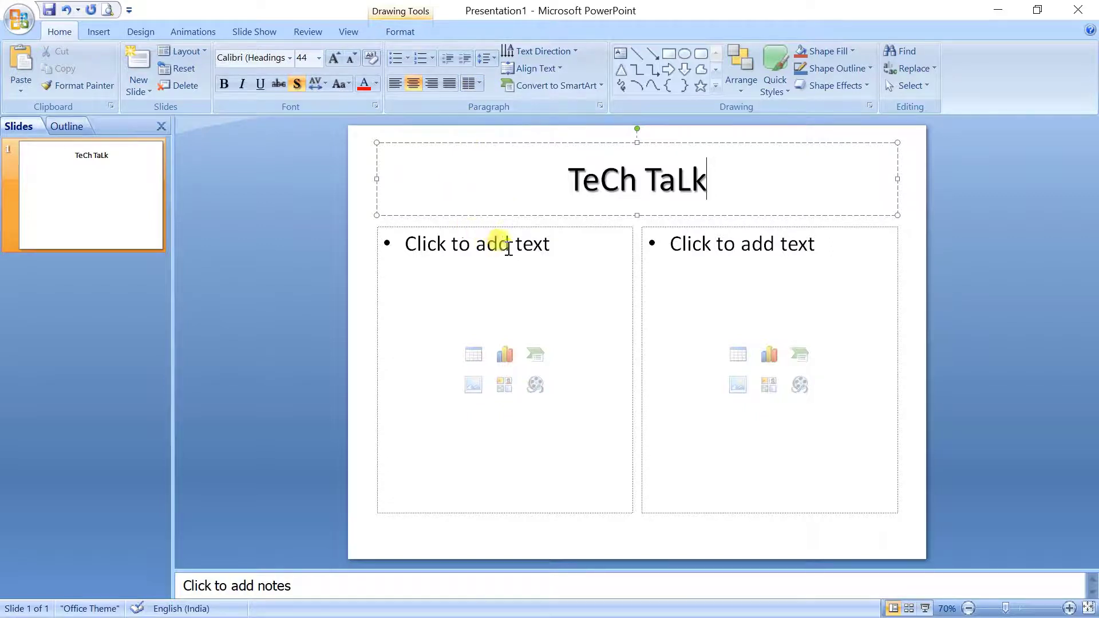
{"action": "left_click", "coordinate": [481, 246]}
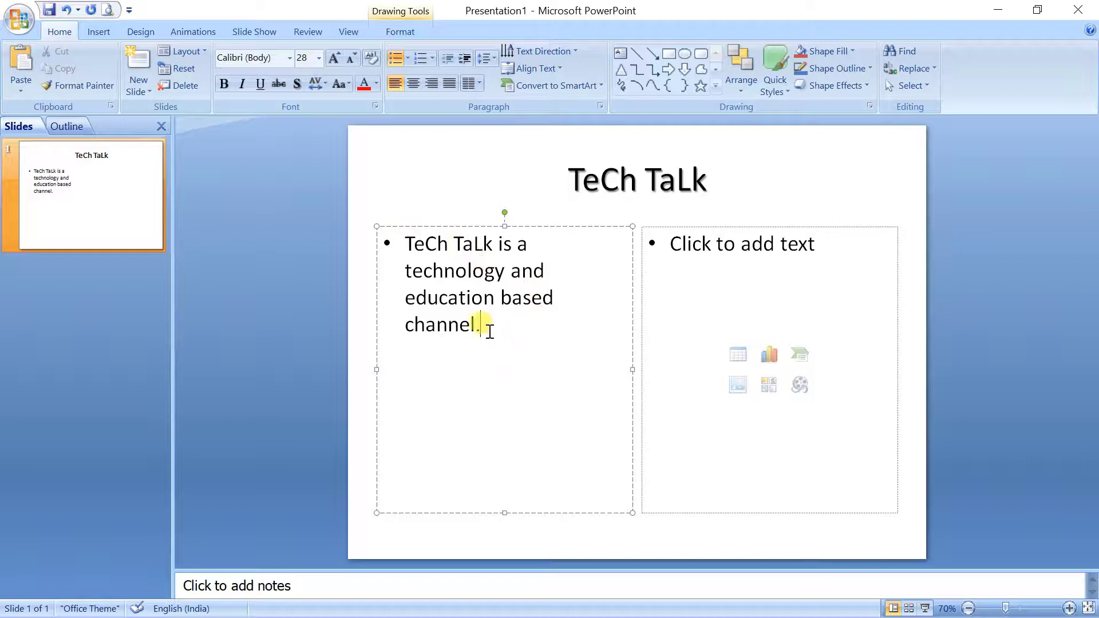
Try splitting the body sentence into two columns, then three columns
{"action": "left_click_drag", "start_coordinate": [499, 330], "coordinate": [407, 243]}
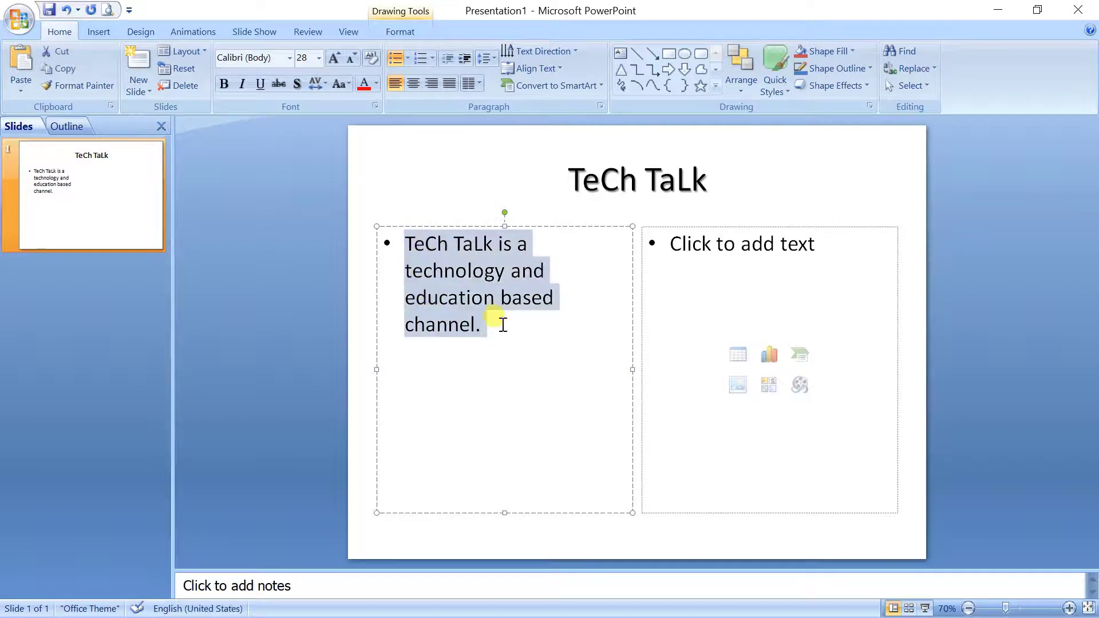
{"action": "left_click", "coordinate": [501, 325]}
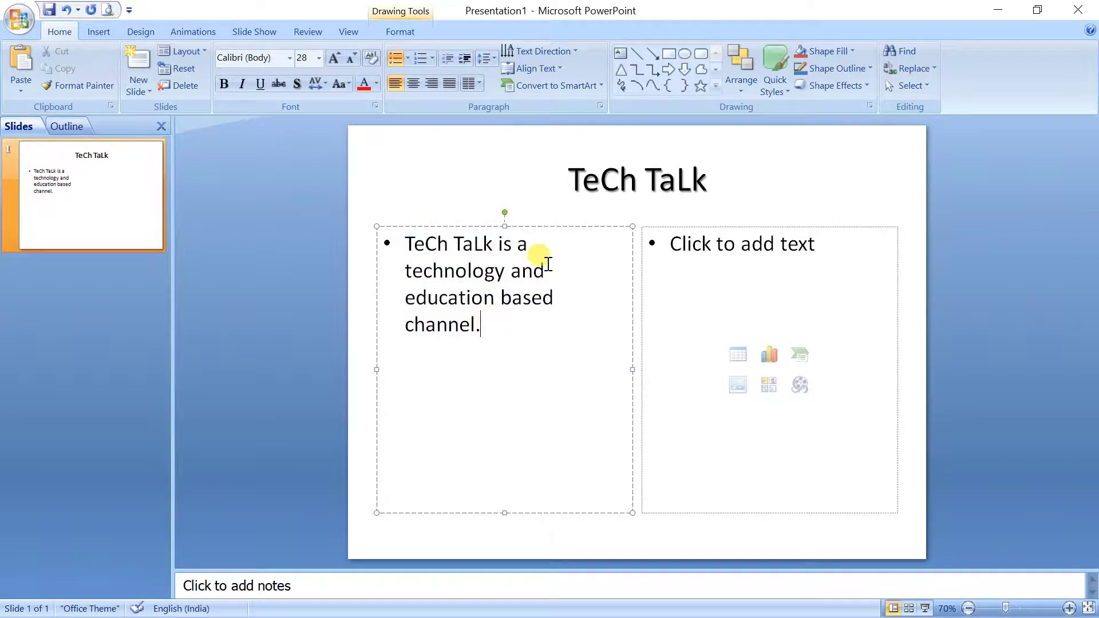
{"action": "left_click", "coordinate": [479, 85]}
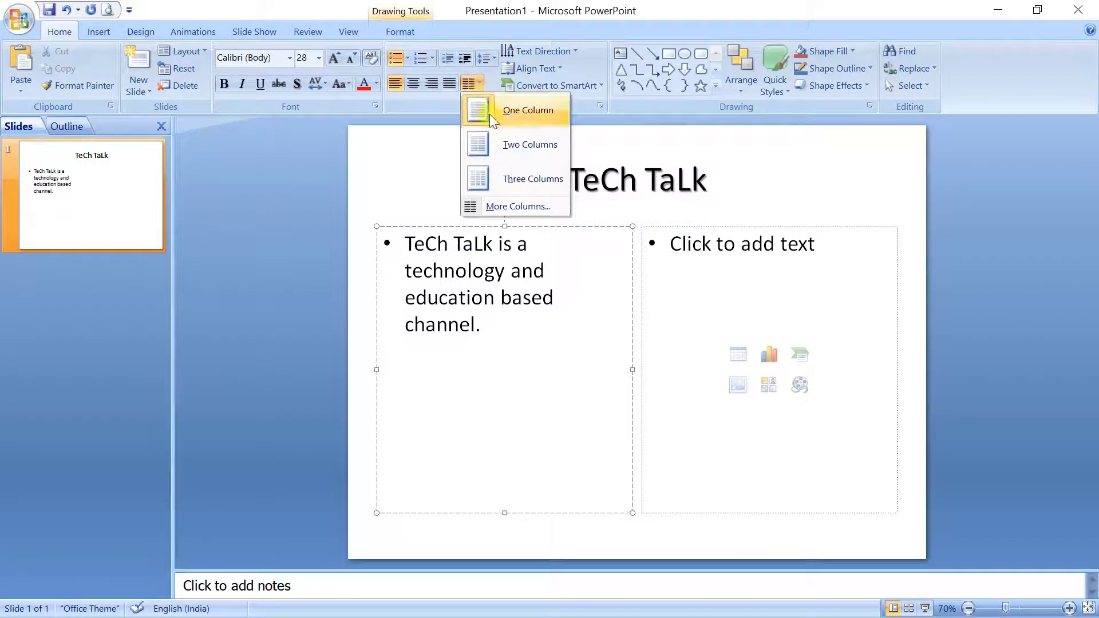
{"action": "left_click", "coordinate": [524, 150]}
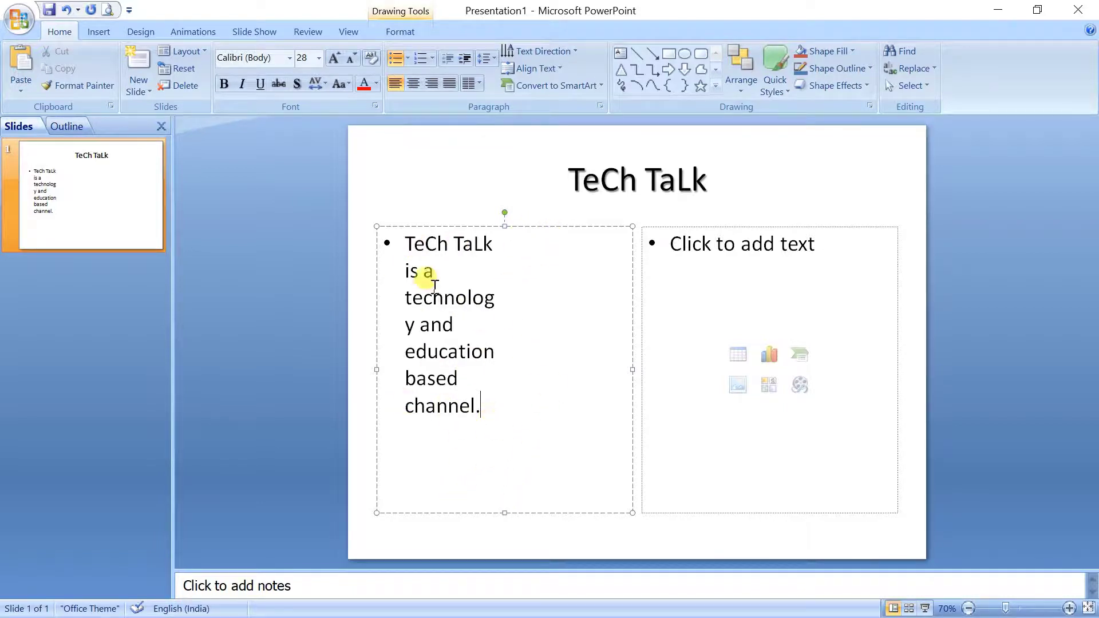
{"action": "left_click", "coordinate": [479, 84]}
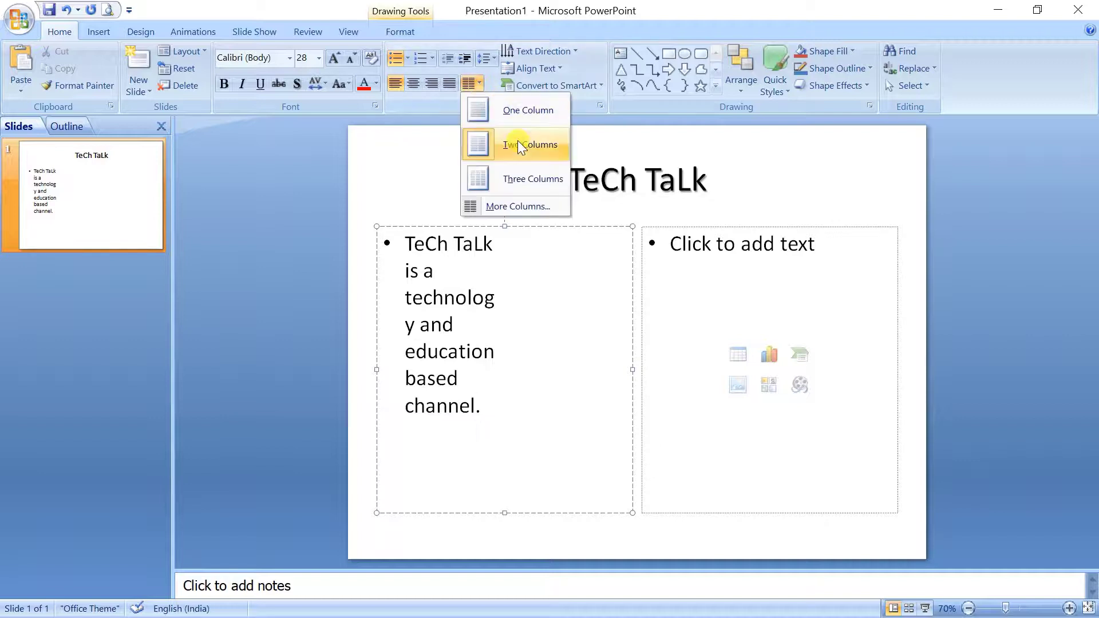
{"action": "left_click", "coordinate": [533, 285]}
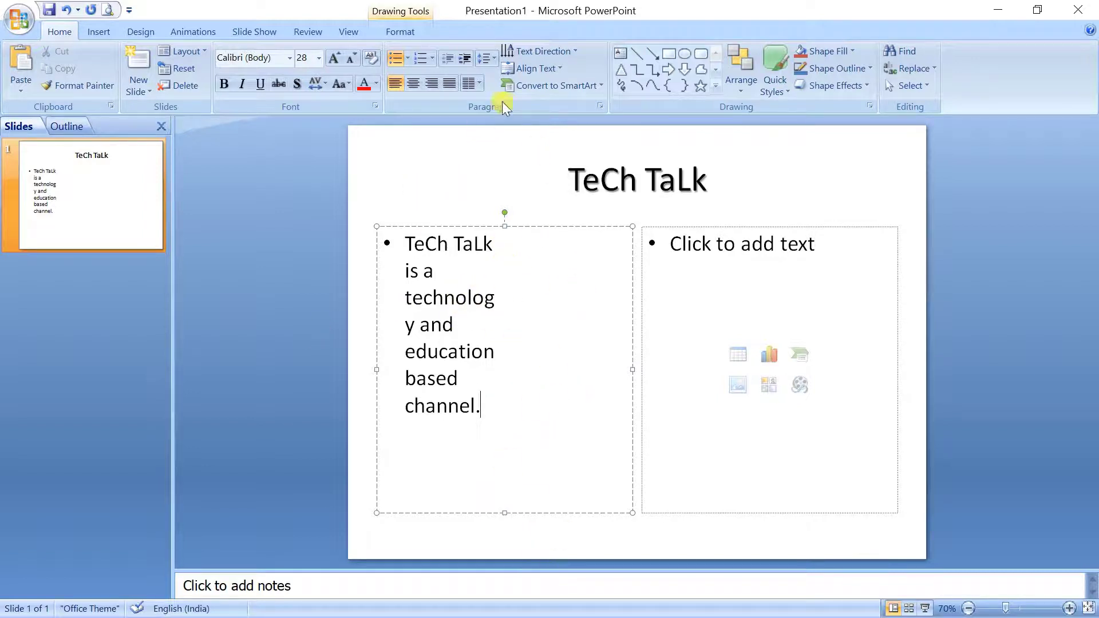
{"action": "left_click", "coordinate": [479, 83]}
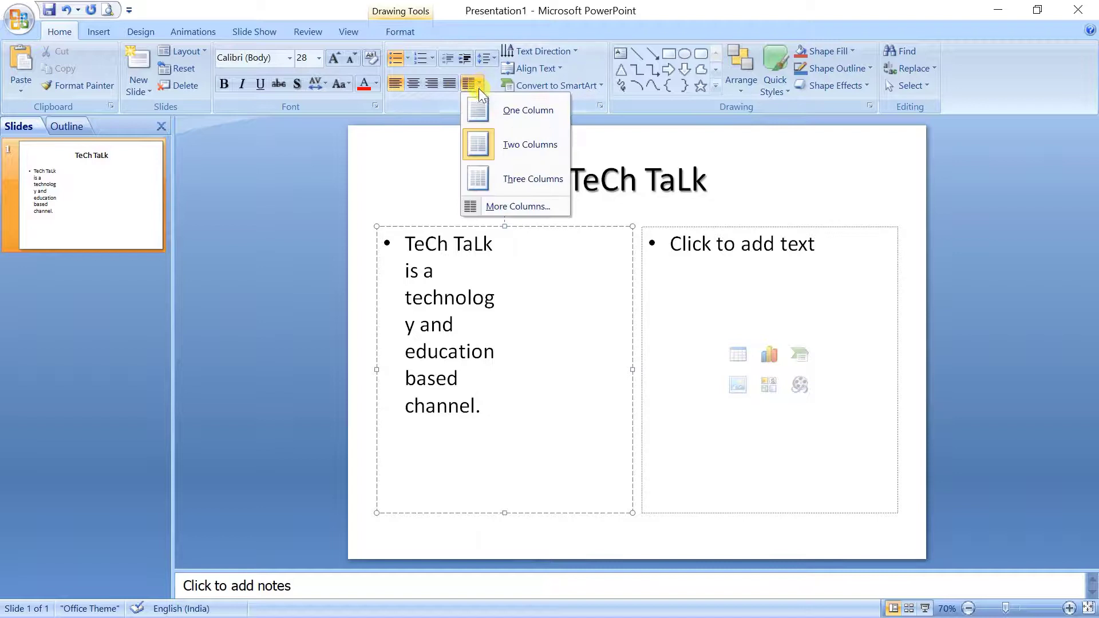
{"action": "left_click", "coordinate": [501, 177]}
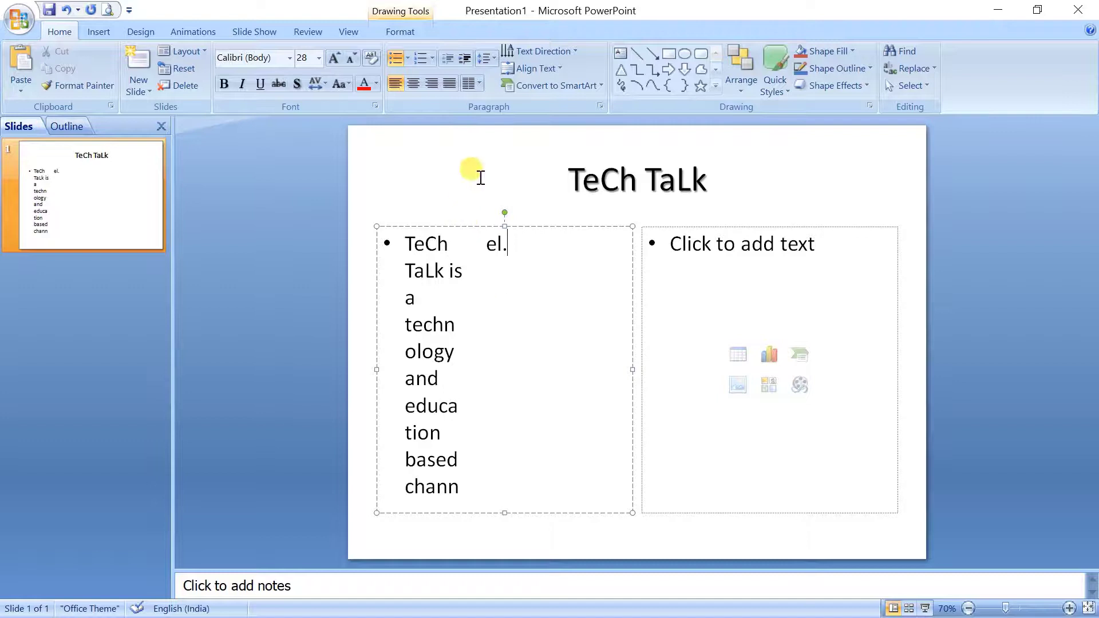
Cancel the More Columns settings and return the body text to One Column
{"action": "left_click", "coordinate": [470, 84]}
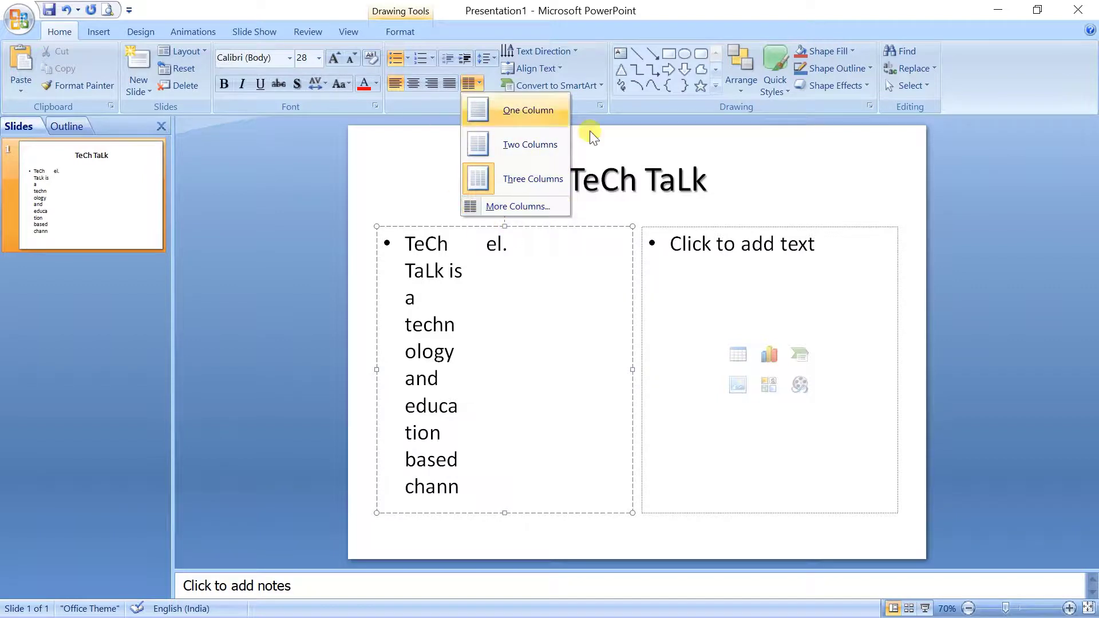
{"action": "left_click", "coordinate": [547, 209]}
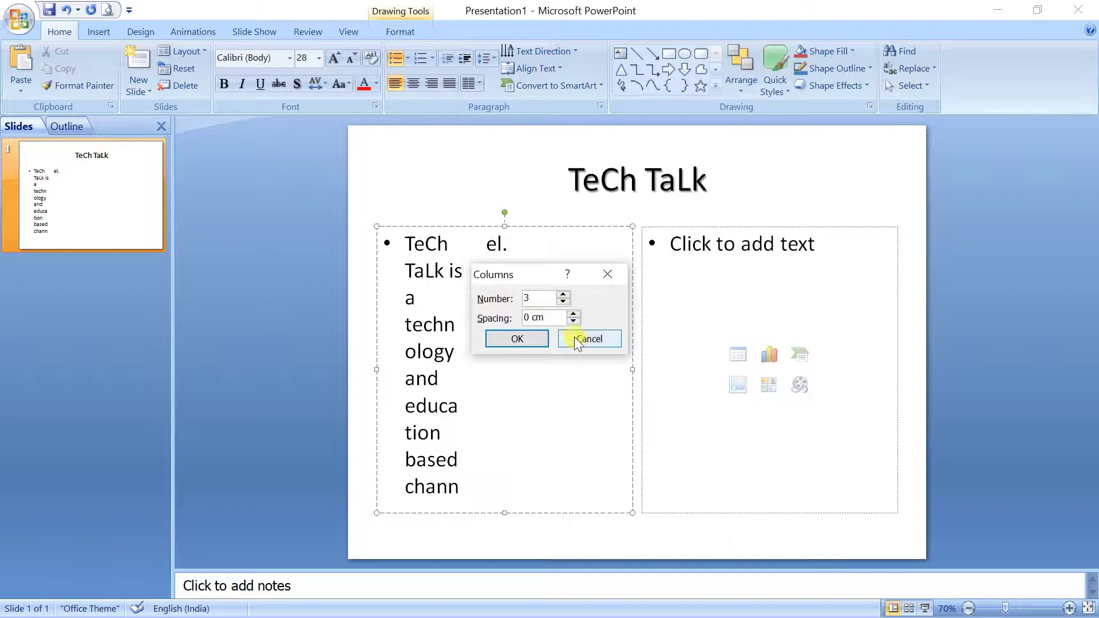
{"action": "left_click", "coordinate": [619, 277]}
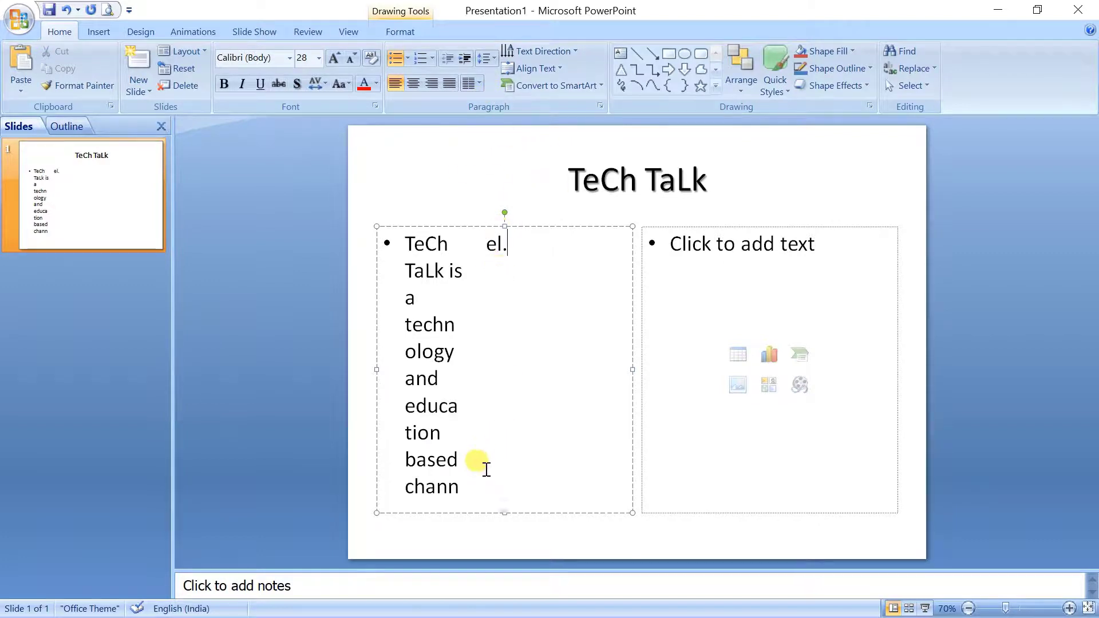
{"action": "left_click", "coordinate": [482, 84]}
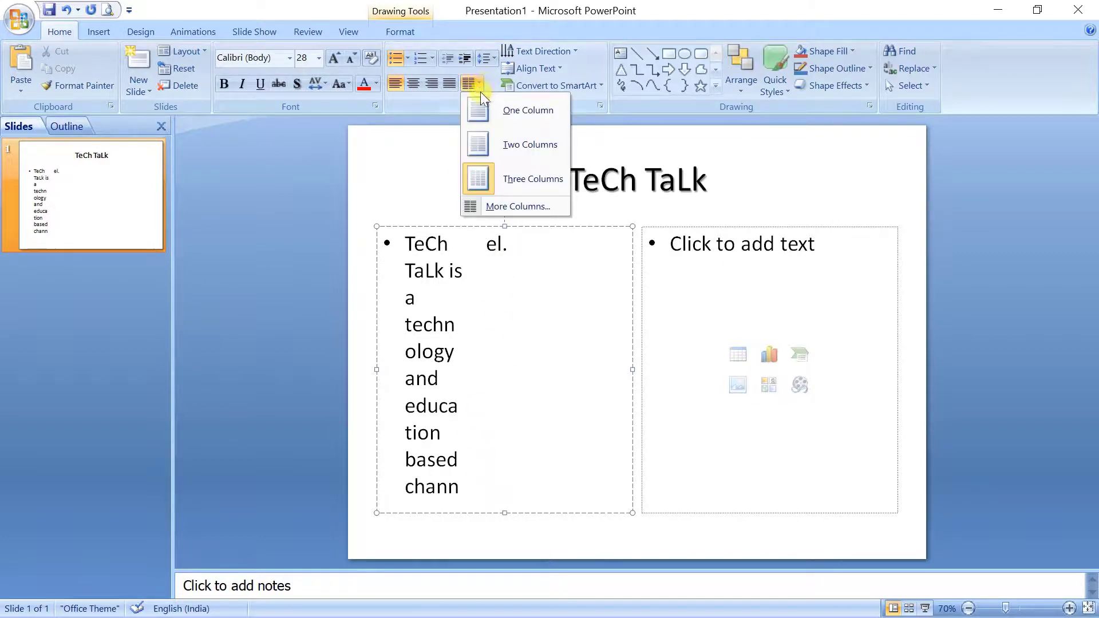
{"action": "left_click", "coordinate": [507, 112]}
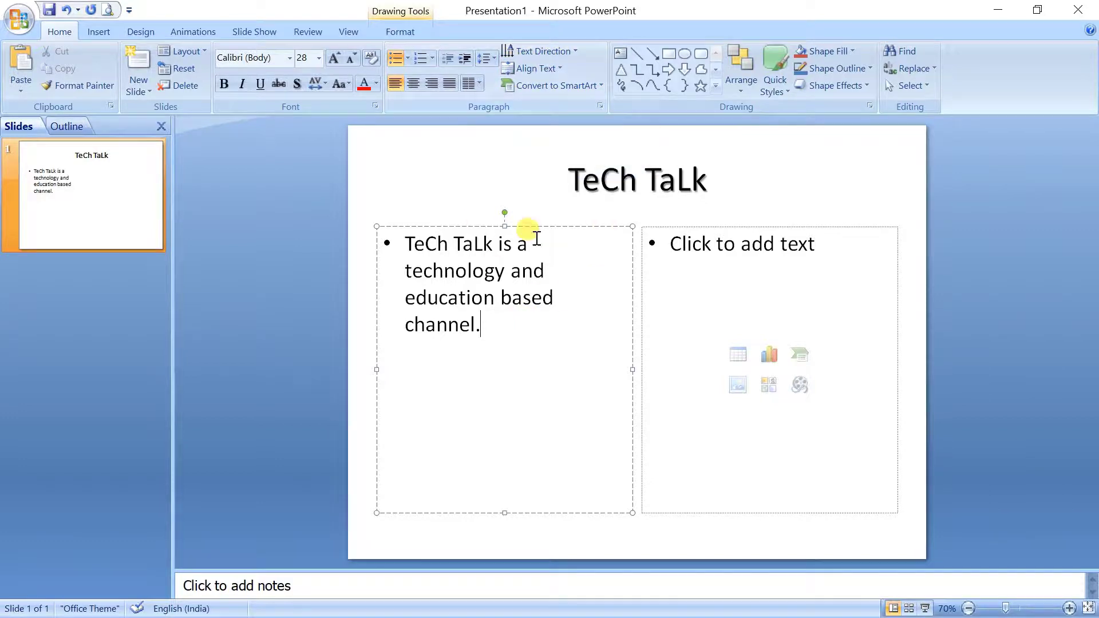
{"action": "left_click_drag", "start_coordinate": [493, 335], "coordinate": [408, 245]}
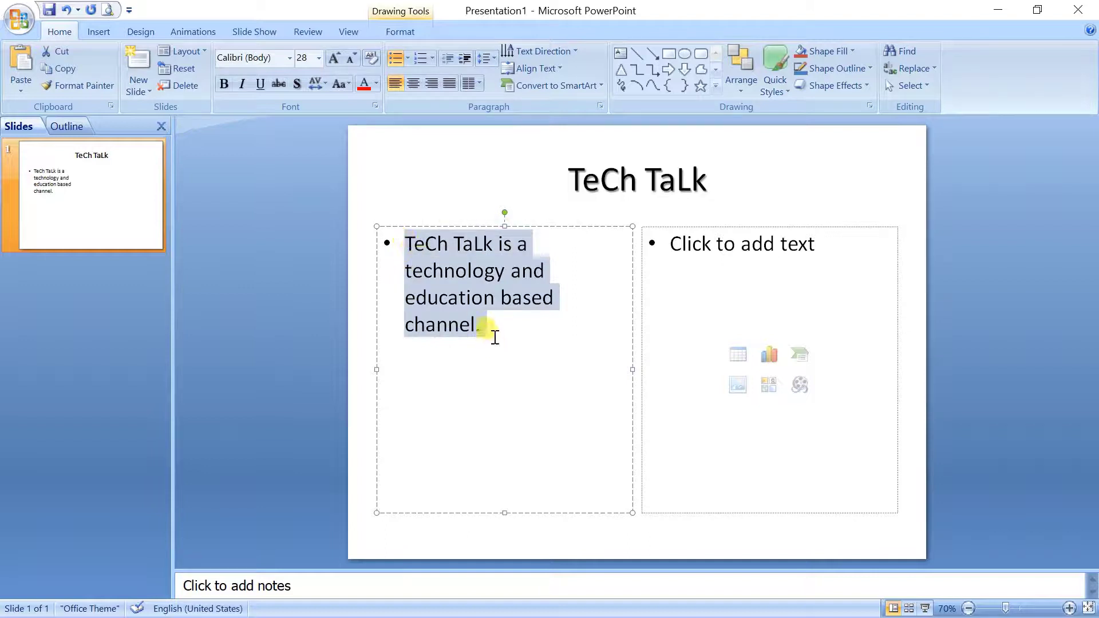
{"action": "left_click", "coordinate": [490, 334]}
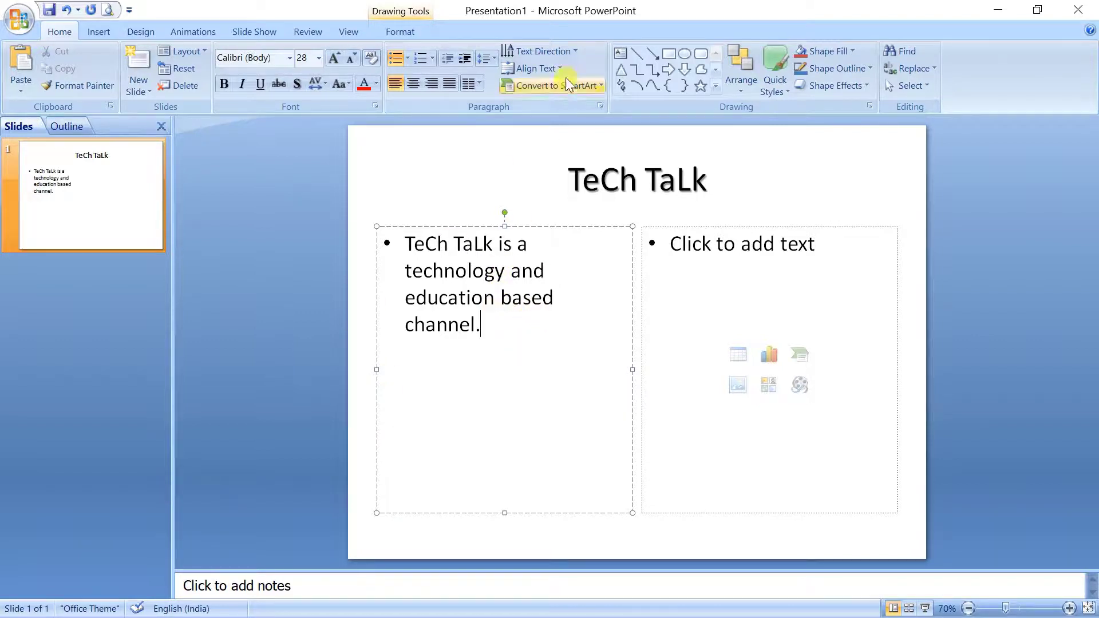
{"action": "left_click", "coordinate": [570, 52]}
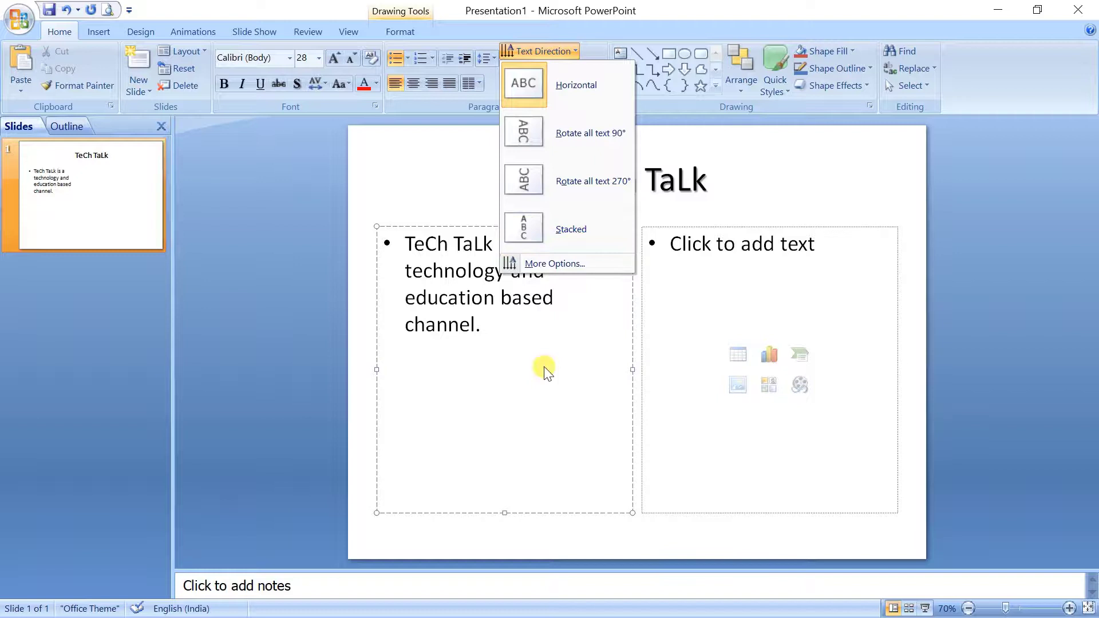
{"action": "left_click", "coordinate": [580, 140]}
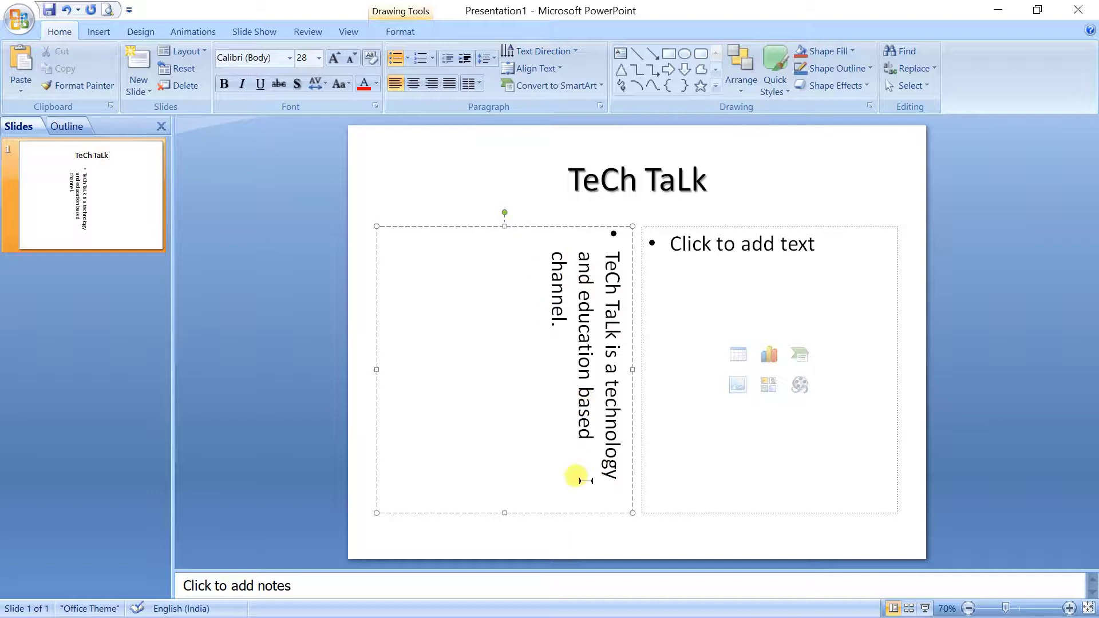
{"action": "left_click", "coordinate": [572, 51]}
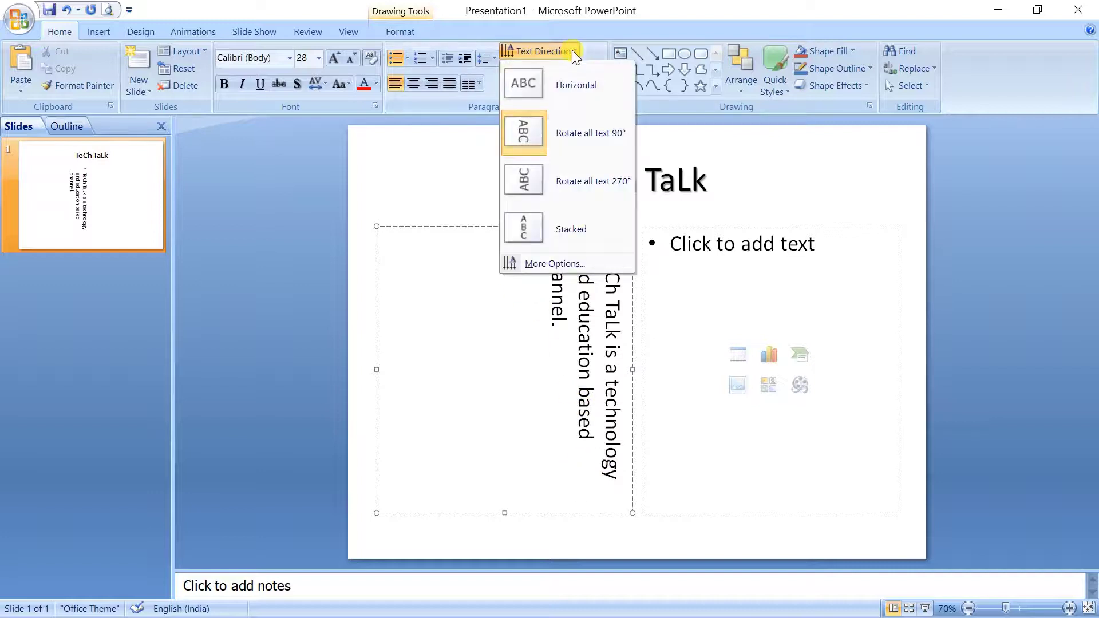
{"action": "left_click", "coordinate": [569, 190]}
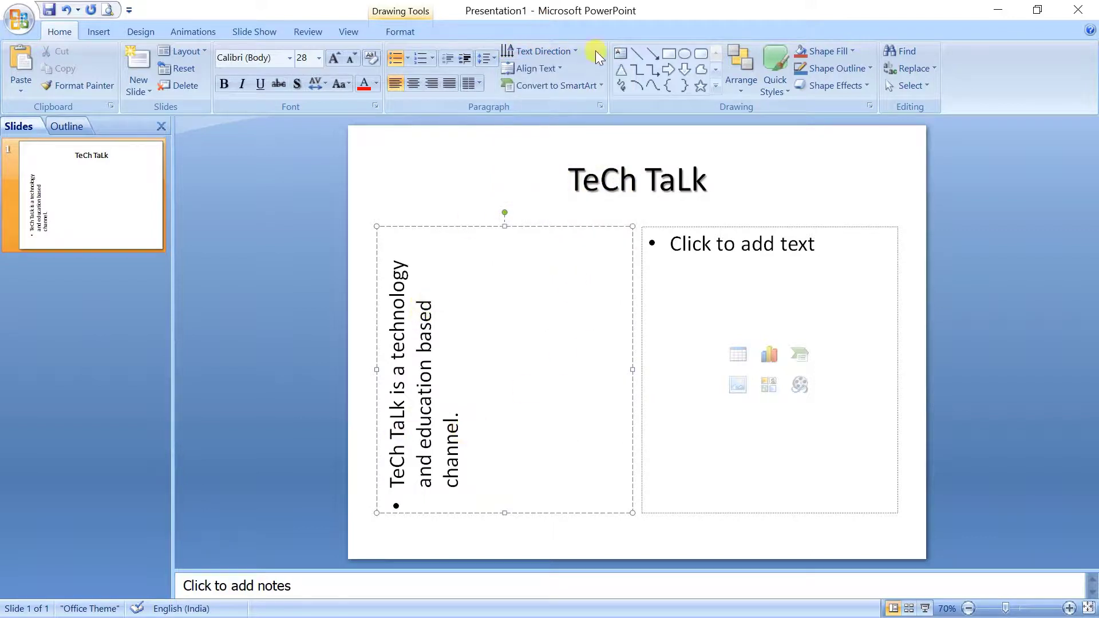
{"action": "left_click", "coordinate": [573, 51]}
{"action": "left_click", "coordinate": [564, 221]}
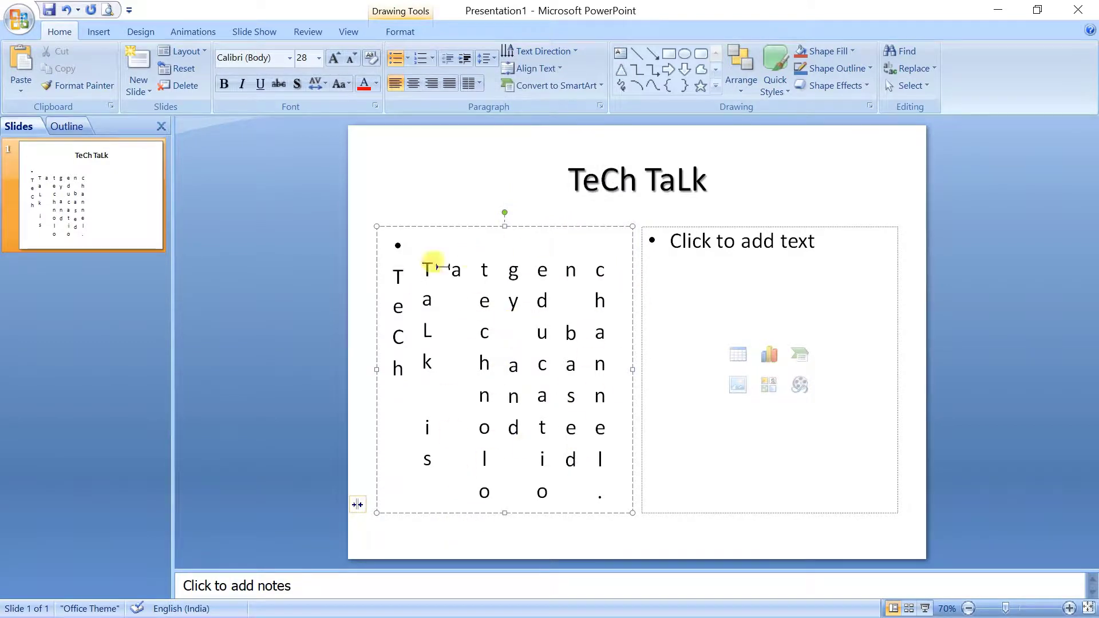
{"action": "left_click", "coordinate": [575, 49]}
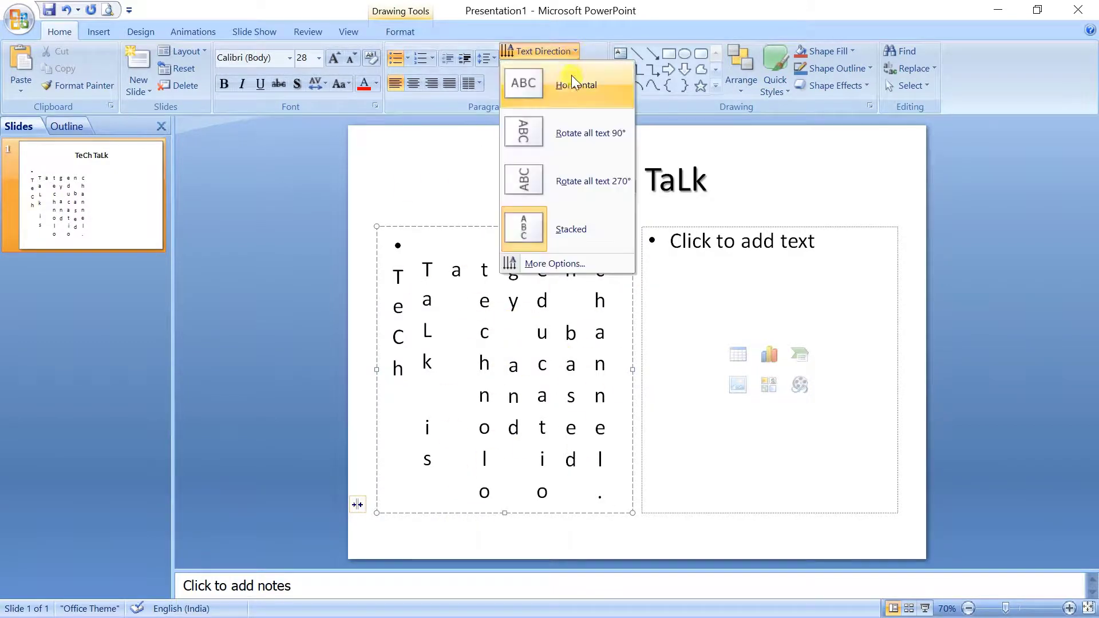
{"action": "left_click", "coordinate": [567, 81]}
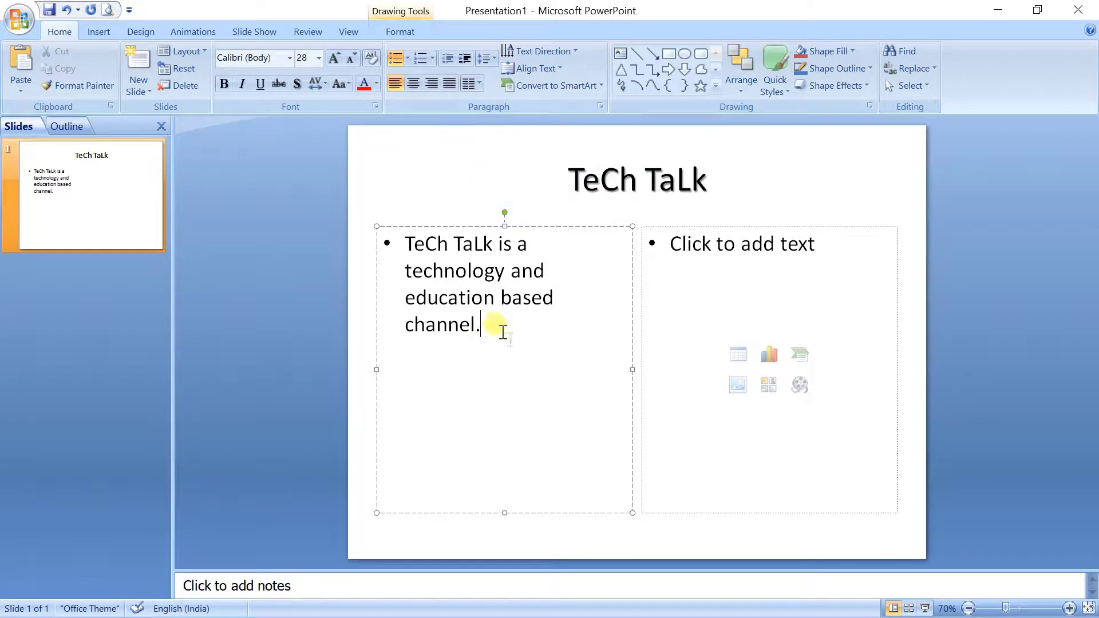
Try Middle and Bottom alignment for the description text, then align it to the Top
{"action": "left_click", "coordinate": [558, 68]}
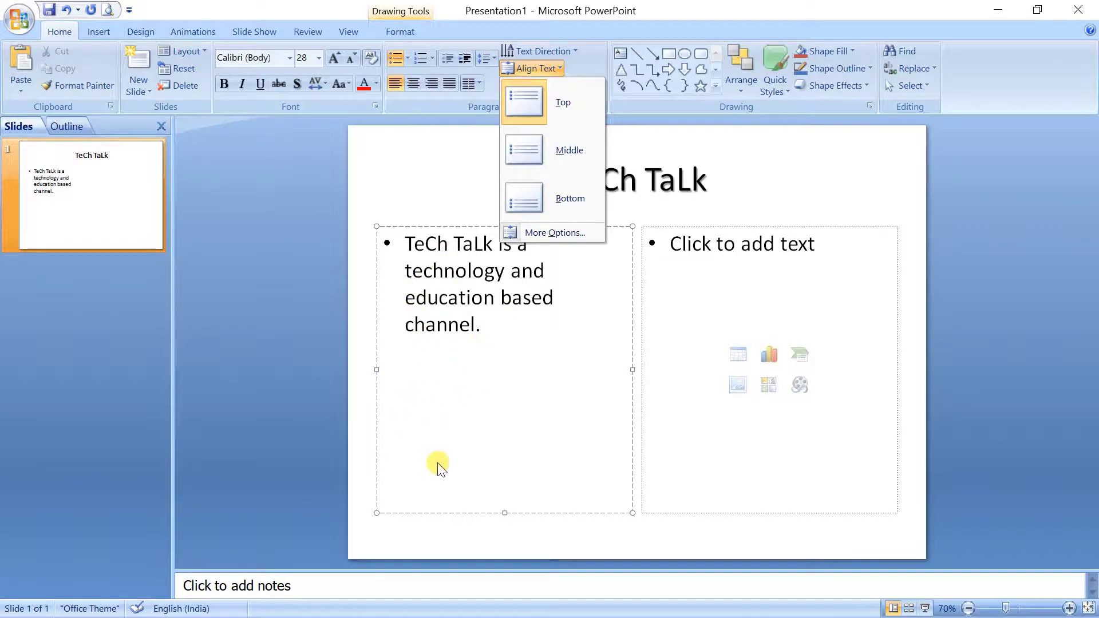
{"action": "left_click", "coordinate": [528, 163]}
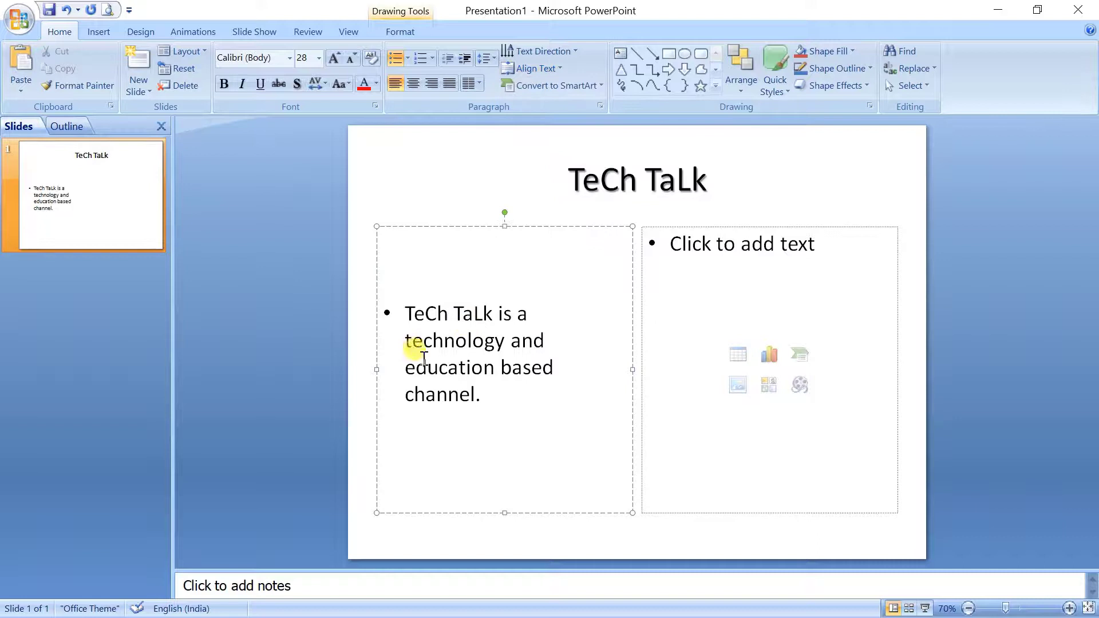
{"action": "left_click", "coordinate": [551, 68]}
{"action": "left_click", "coordinate": [565, 199]}
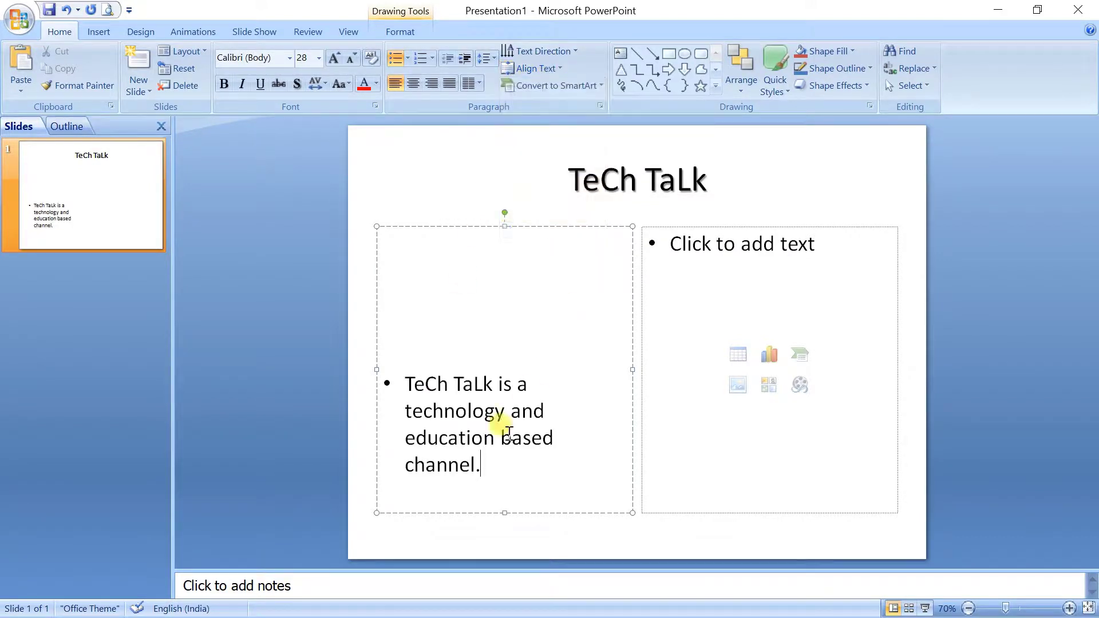
{"action": "left_click", "coordinate": [560, 68]}
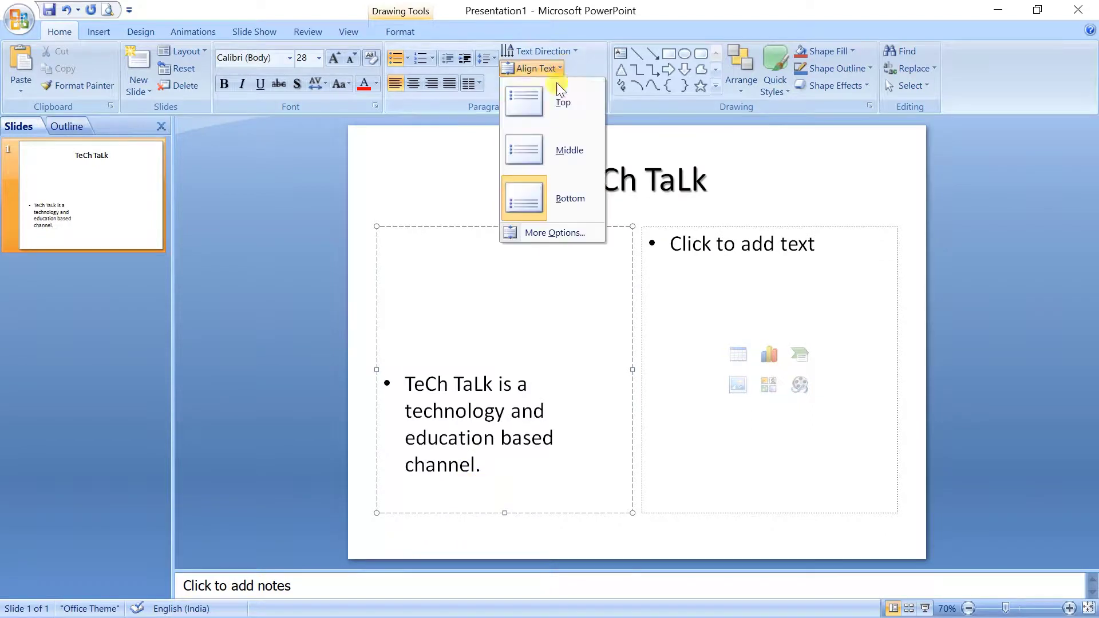
{"action": "left_click", "coordinate": [557, 102]}
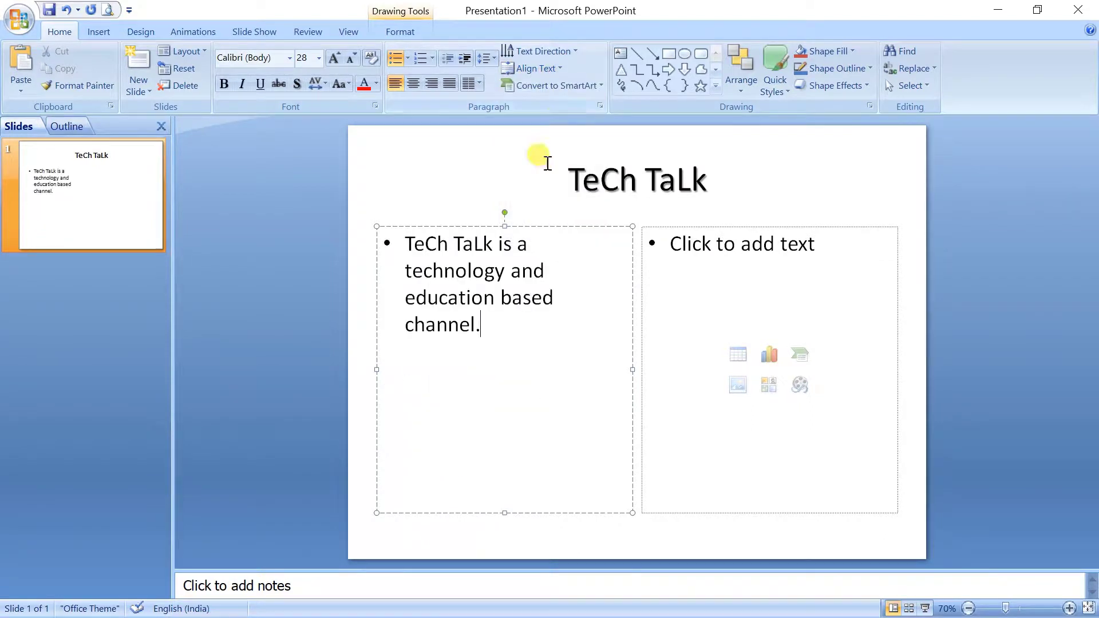
Review the text box layout options without changes, then select the whole description text
{"action": "left_click", "coordinate": [547, 66]}
{"action": "left_click", "coordinate": [565, 230]}
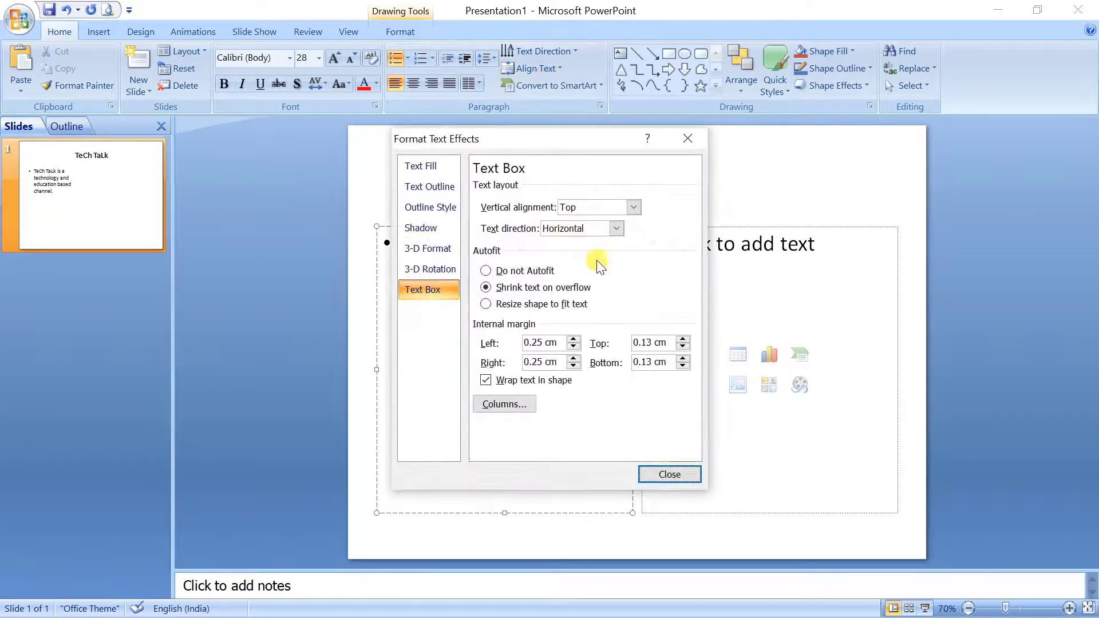
{"action": "left_click", "coordinate": [684, 137]}
{"action": "left_click", "coordinate": [511, 337]}
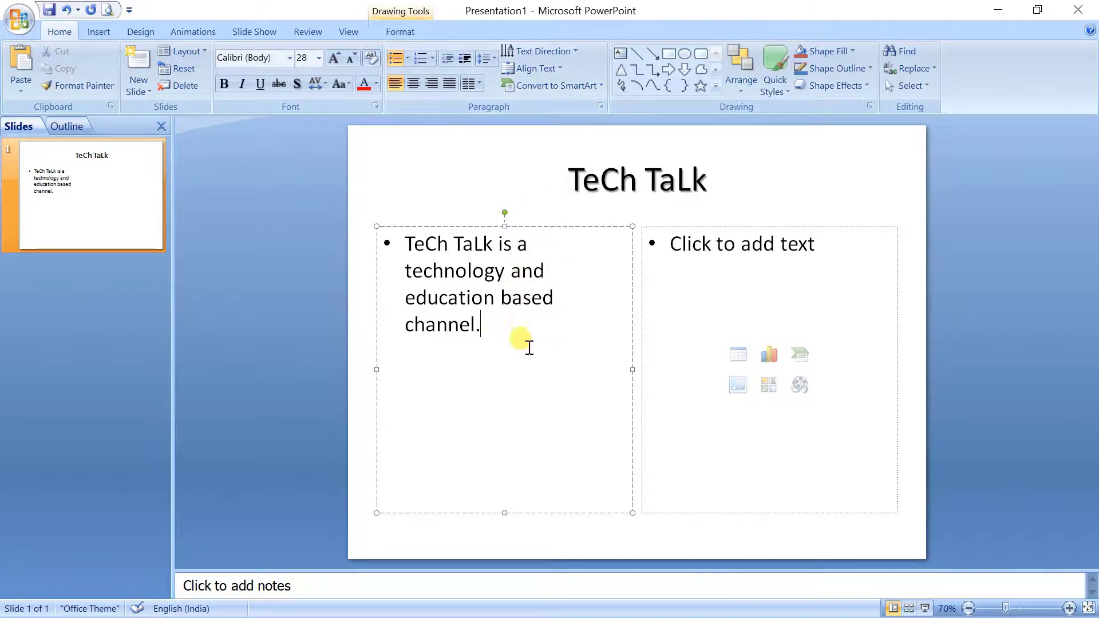
{"action": "left_click_drag", "start_coordinate": [490, 325], "coordinate": [436, 257]}
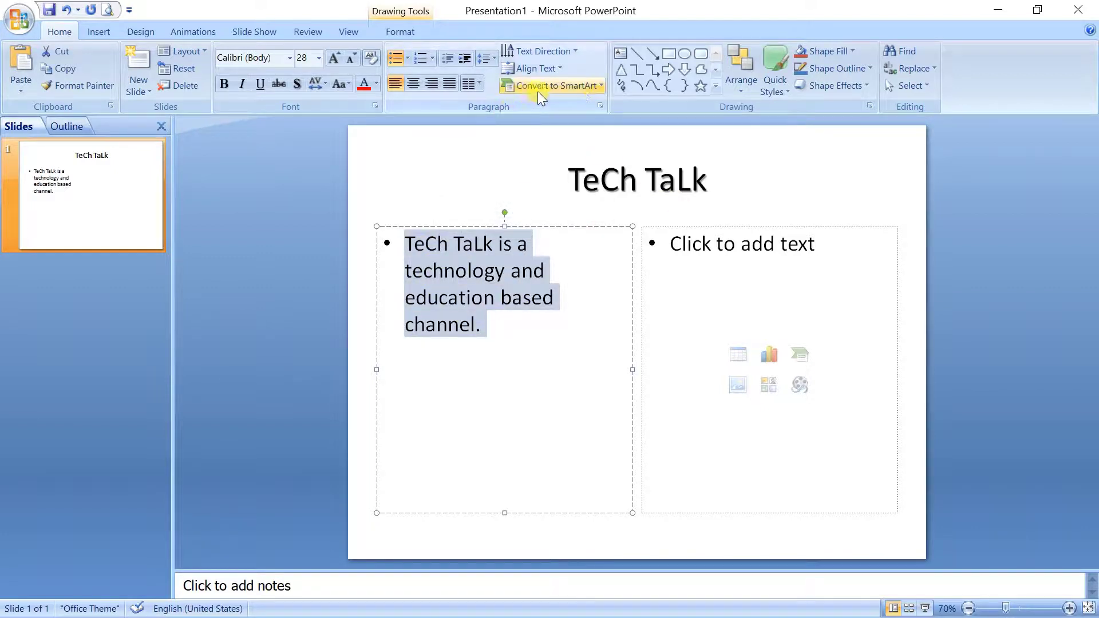
Convert the selected description into a Basic Matrix SmartArt graphic and return to the Home tab
{"action": "left_click", "coordinate": [594, 86]}
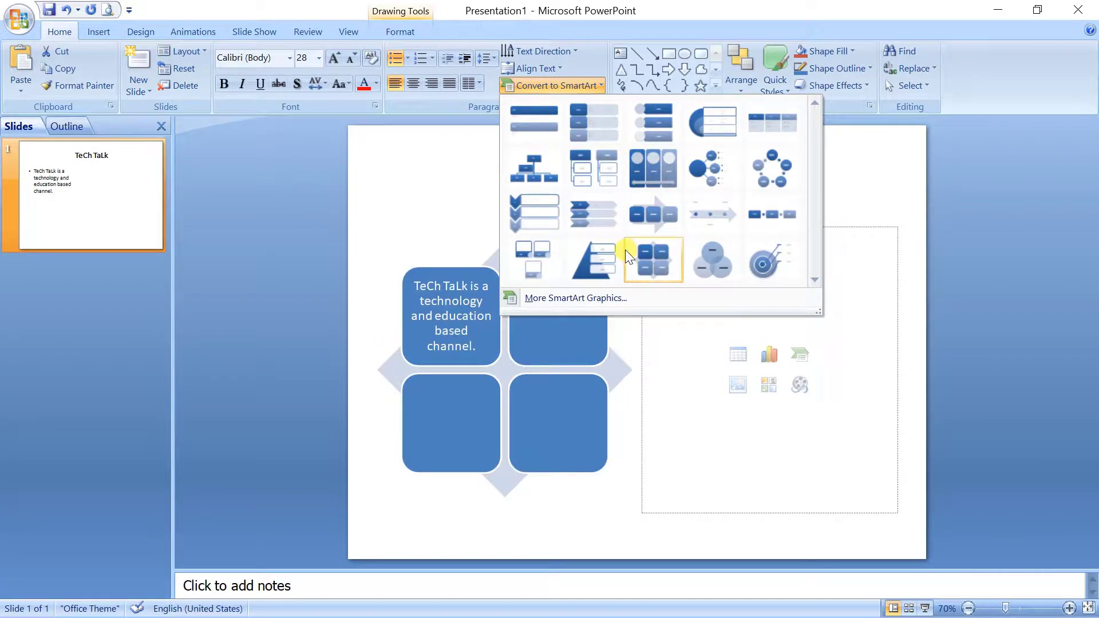
{"action": "left_click", "coordinate": [640, 252]}
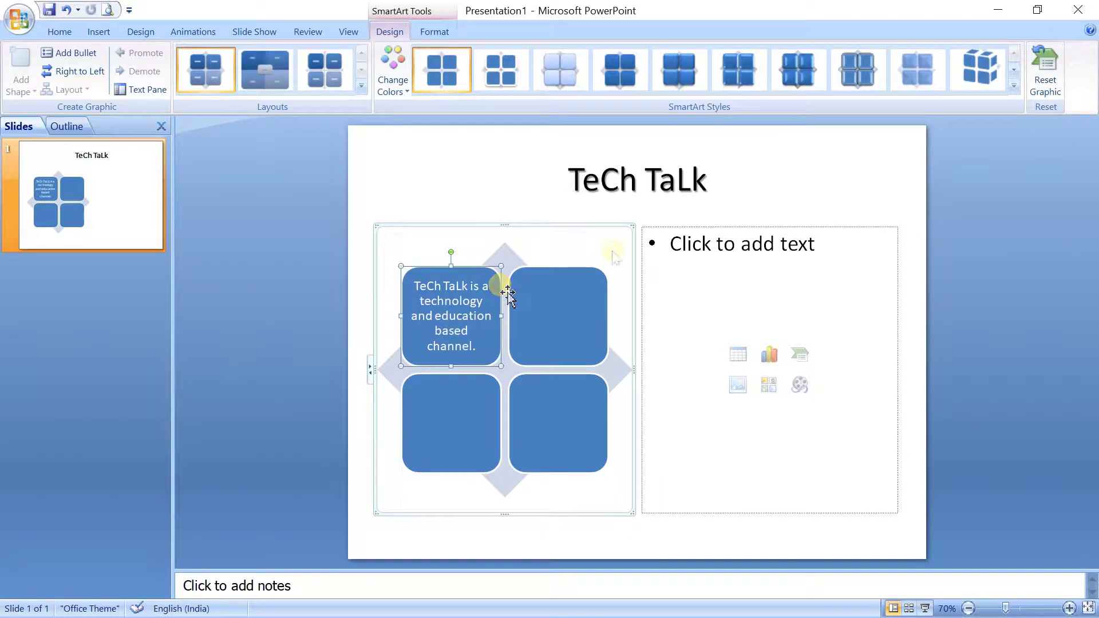
{"action": "left_click", "coordinate": [59, 33]}
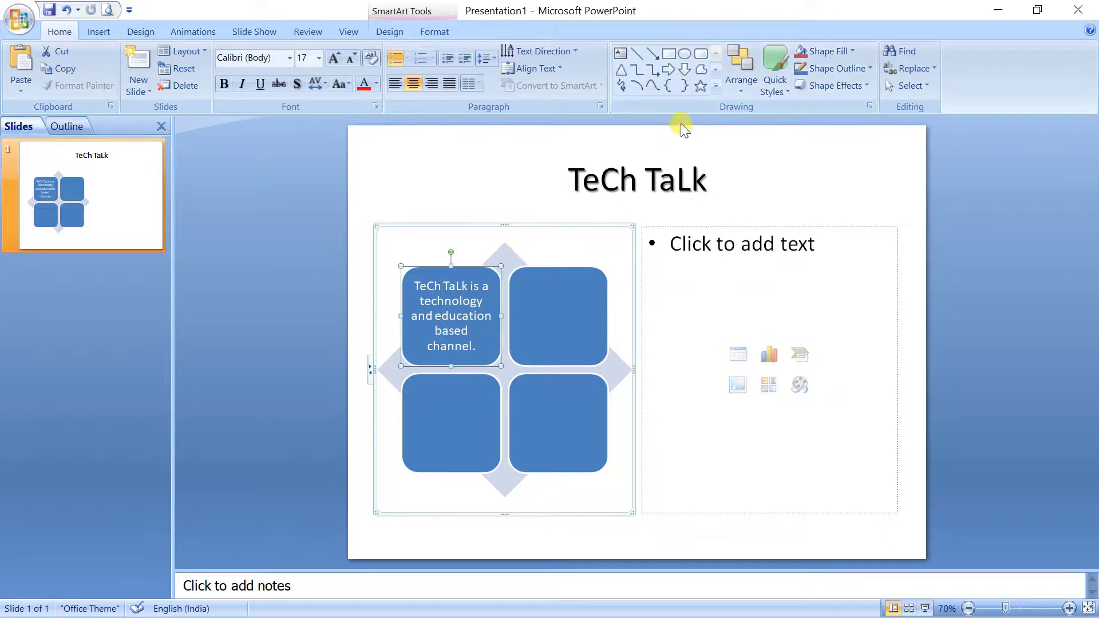
Draw a 5-point star inside the right-hand content box
{"action": "left_click", "coordinate": [756, 292]}
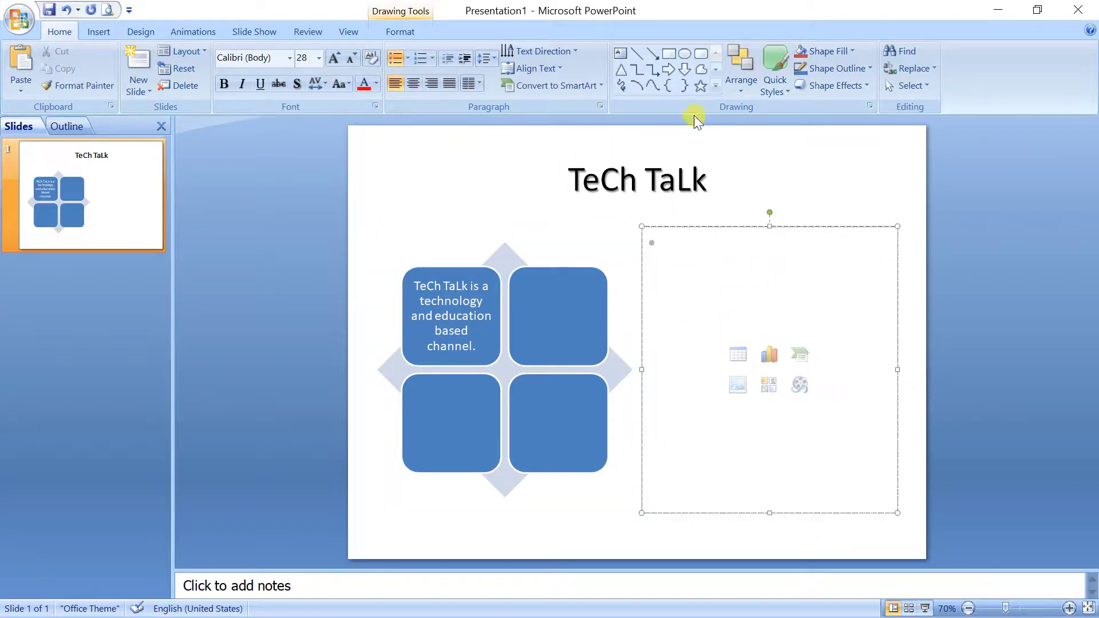
{"action": "left_click", "coordinate": [701, 86]}
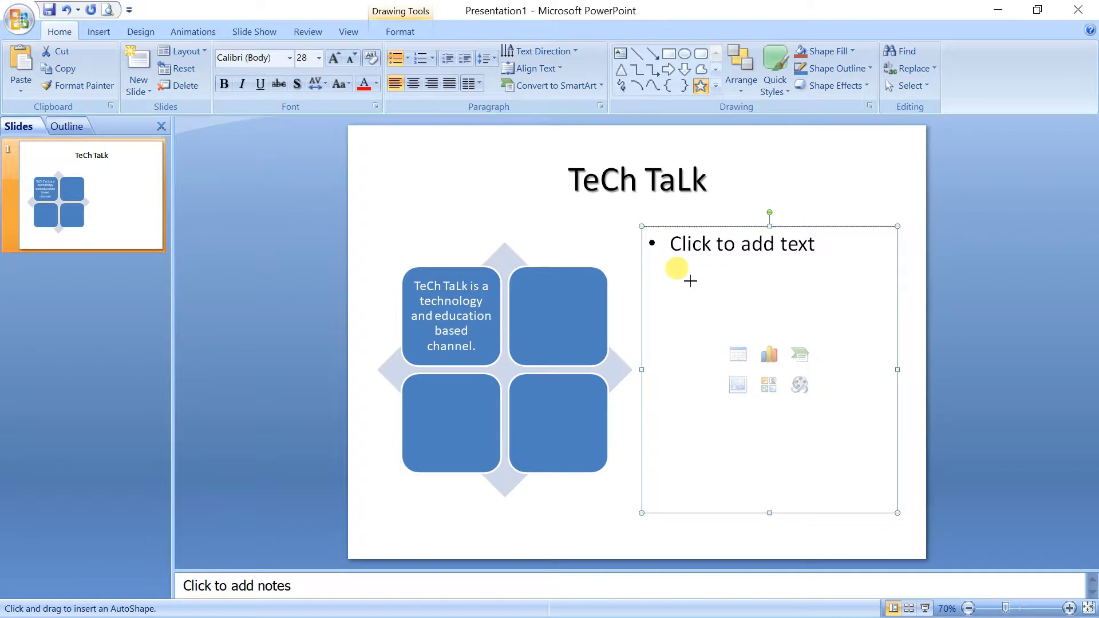
{"action": "left_click_drag", "start_coordinate": [695, 283], "coordinate": [856, 451]}
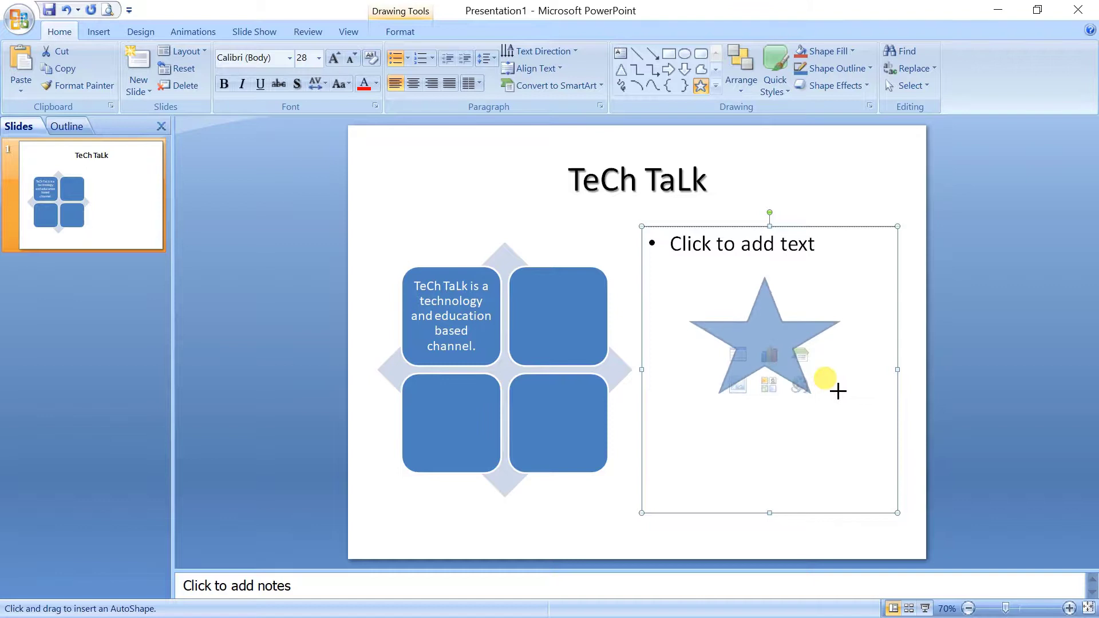
{"action": "left_click_drag", "start_coordinate": [856, 451], "coordinate": [838, 393]}
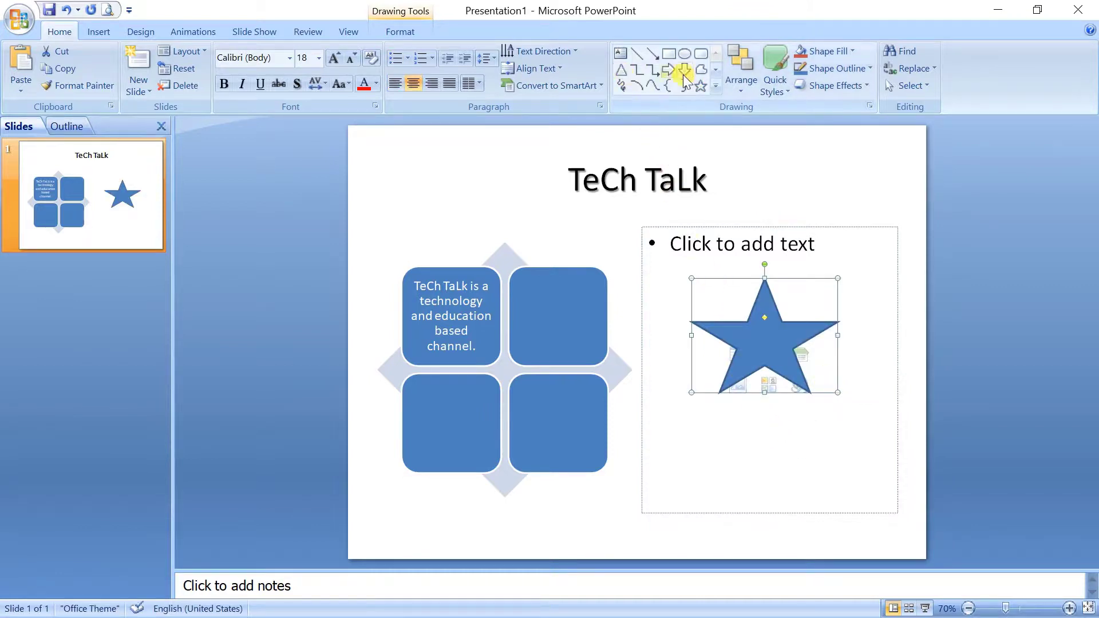
Draw an isosceles triangle and move it up onto the centre of the star
{"action": "left_click", "coordinate": [621, 71]}
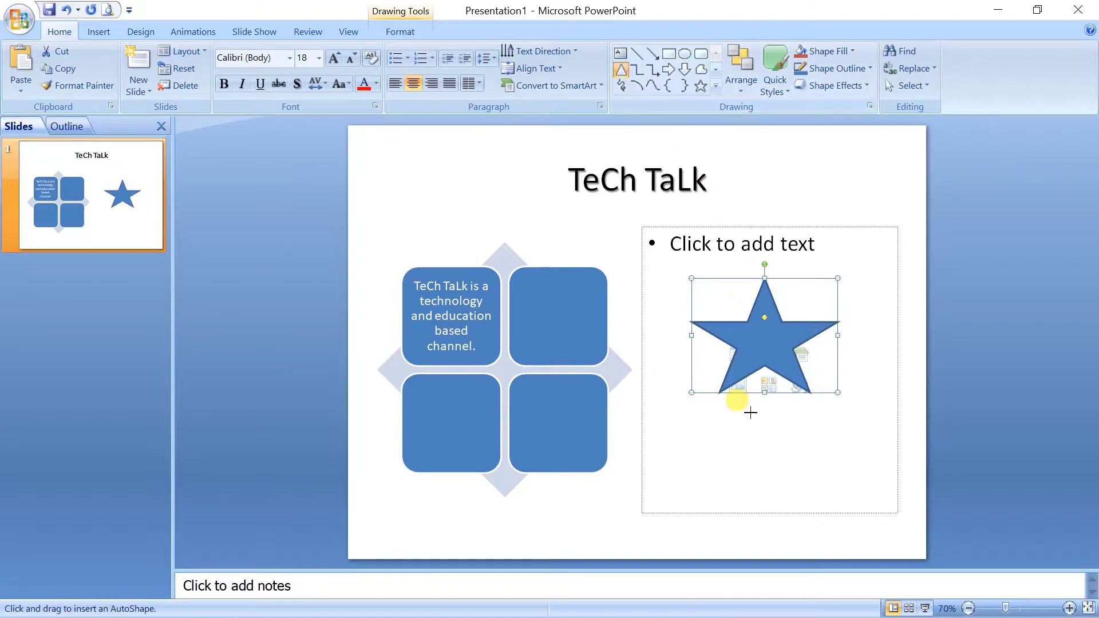
{"action": "left_click_drag", "start_coordinate": [681, 424], "coordinate": [761, 503]}
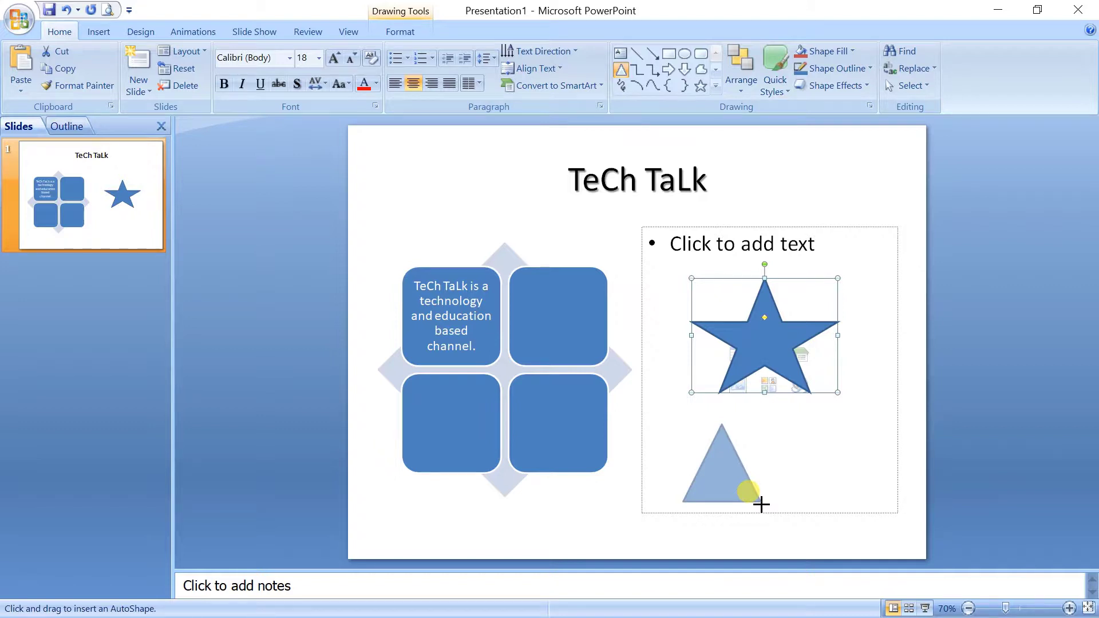
{"action": "left_click_drag", "start_coordinate": [761, 504], "coordinate": [761, 503]}
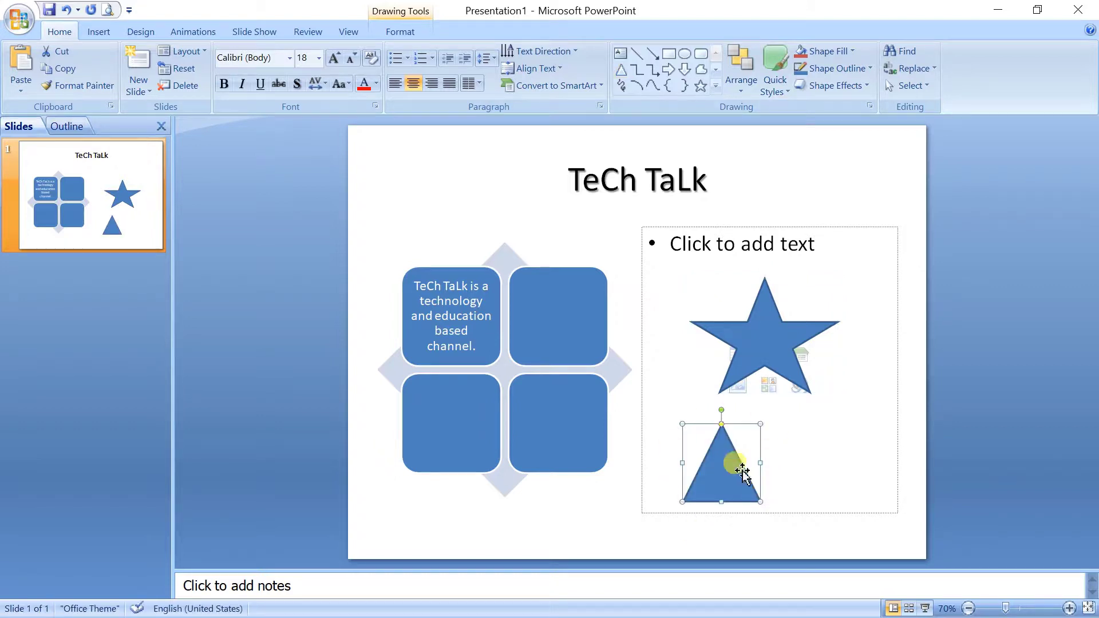
{"action": "left_click_drag", "start_coordinate": [727, 485], "coordinate": [771, 360]}
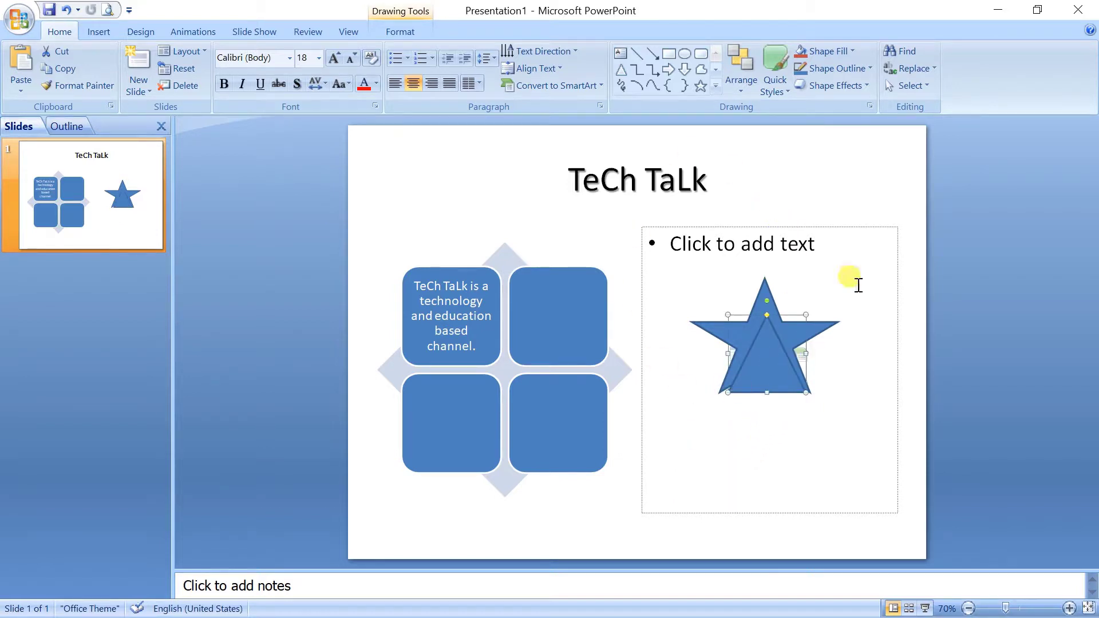
Bring the star to the front over the triangle, then try sending it one layer backward
{"action": "left_click", "coordinate": [743, 87]}
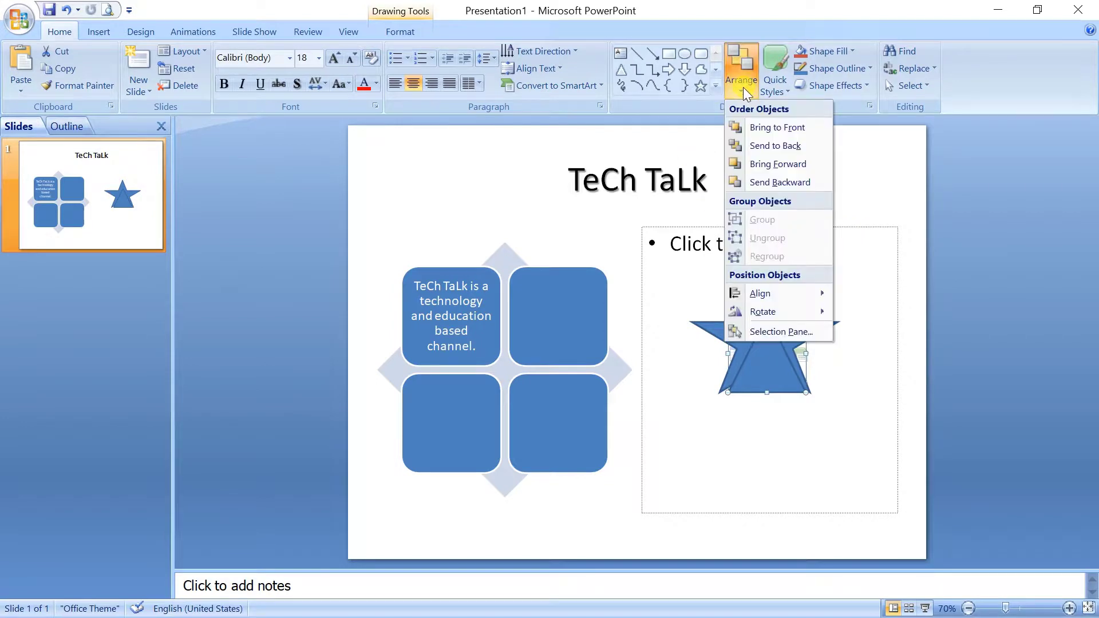
{"action": "left_click", "coordinate": [739, 438]}
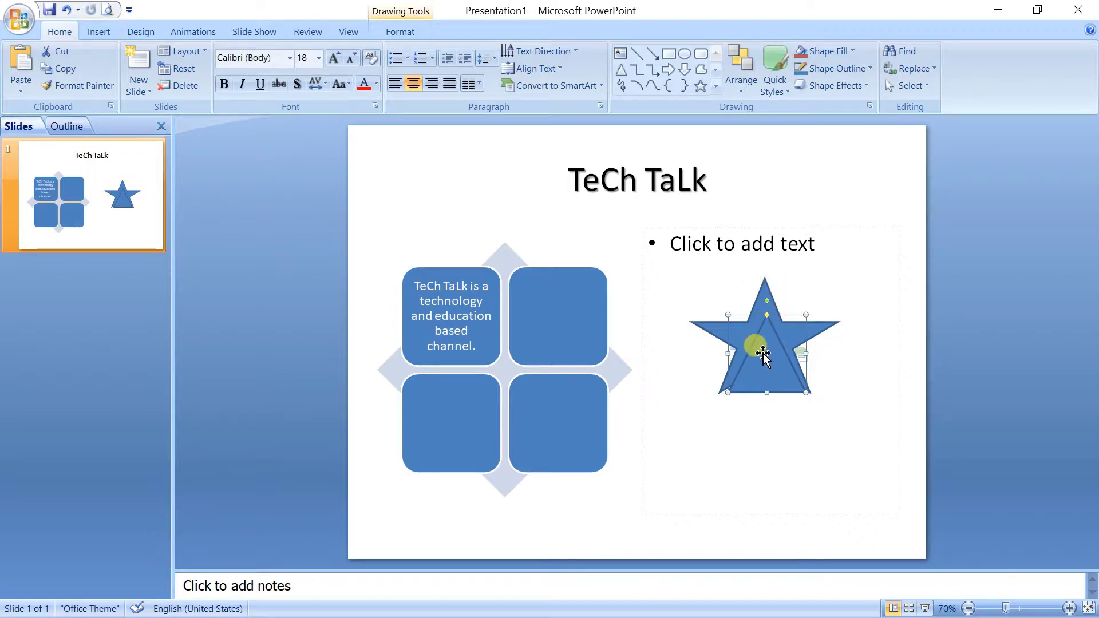
{"action": "left_click", "coordinate": [820, 330]}
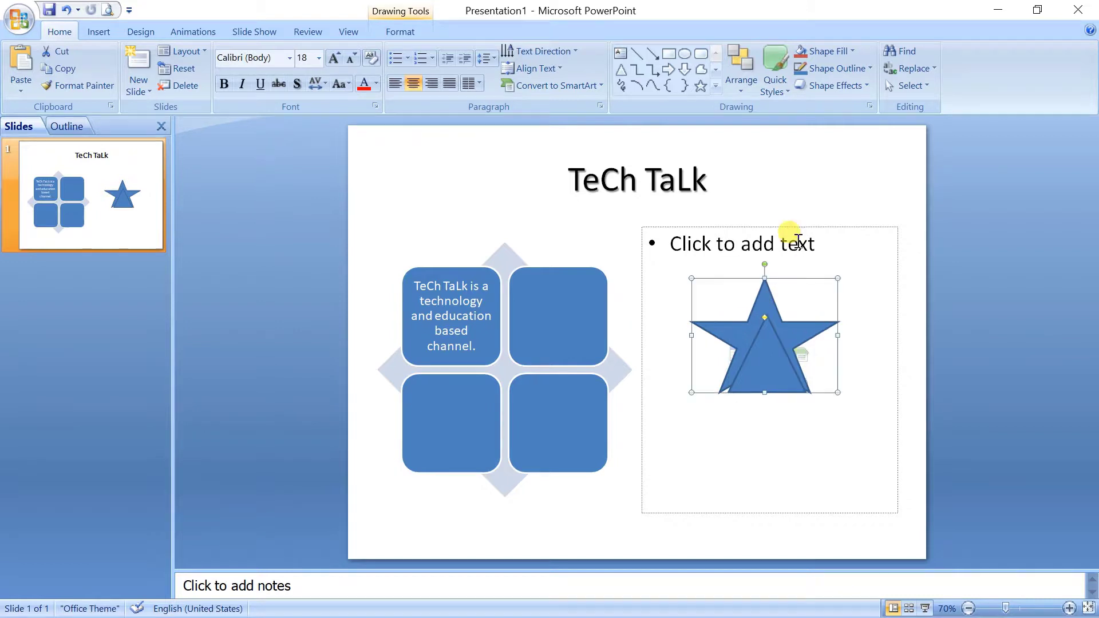
{"action": "left_click", "coordinate": [739, 93]}
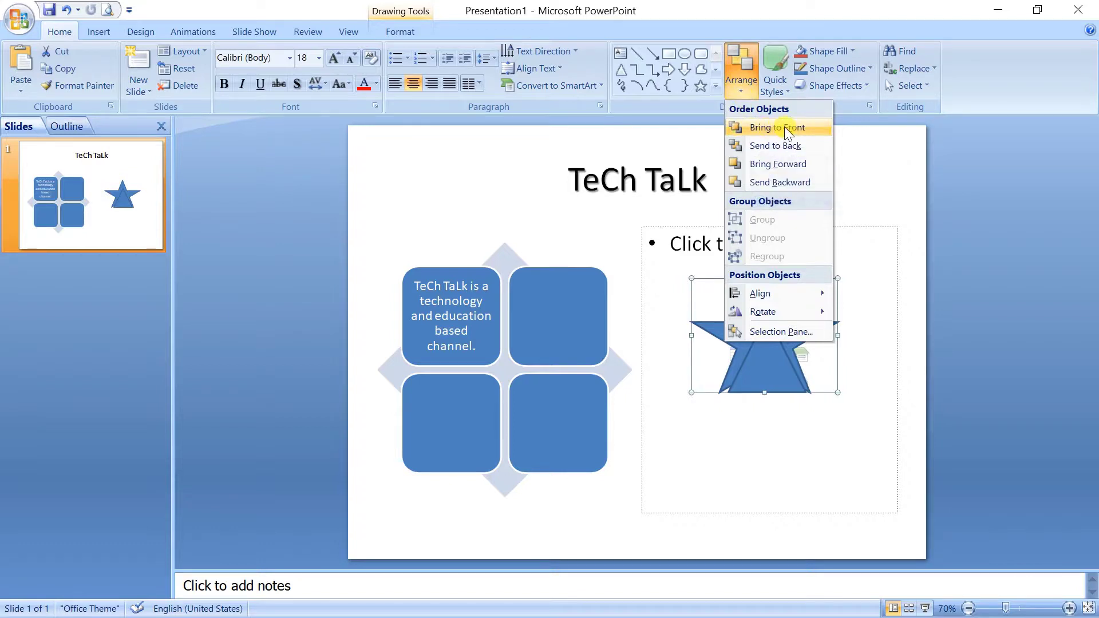
{"action": "left_click", "coordinate": [785, 128]}
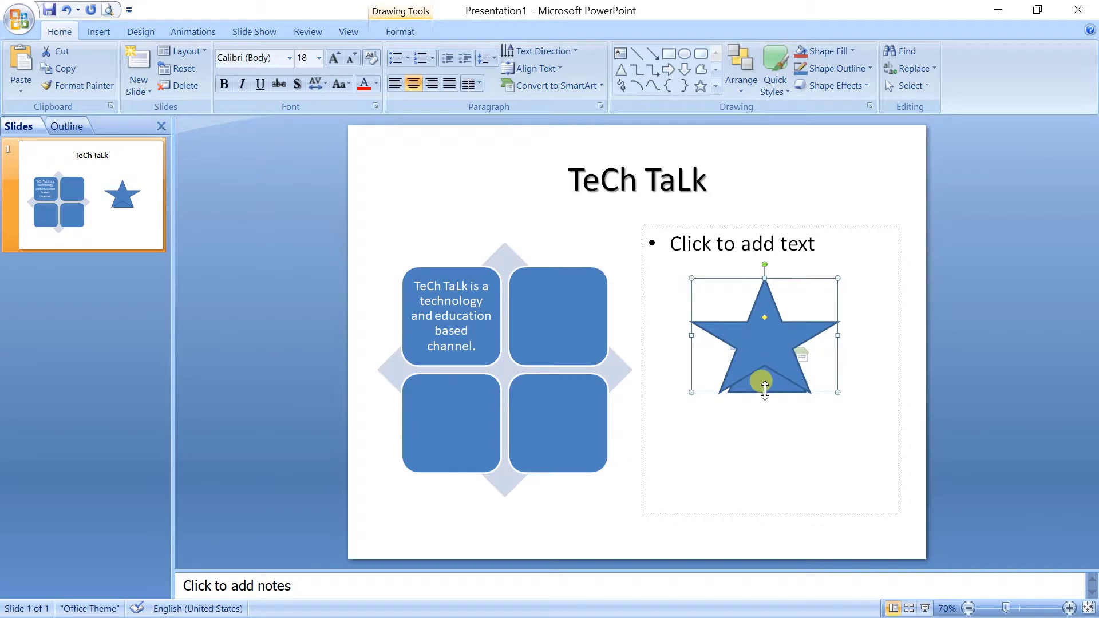
{"action": "left_click", "coordinate": [748, 88]}
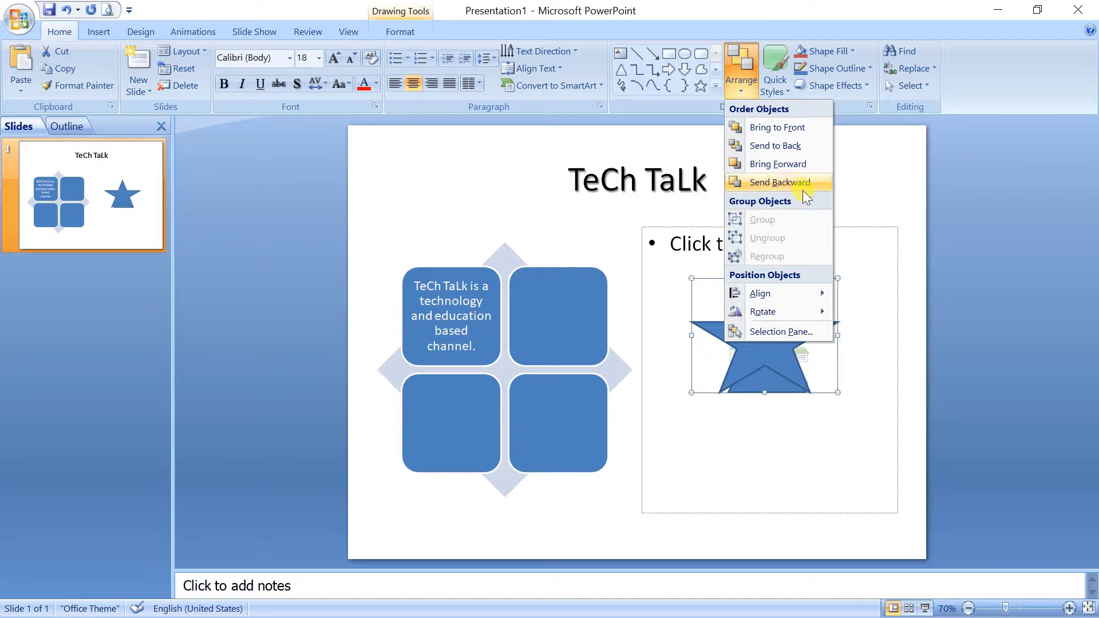
{"action": "left_click", "coordinate": [671, 319]}
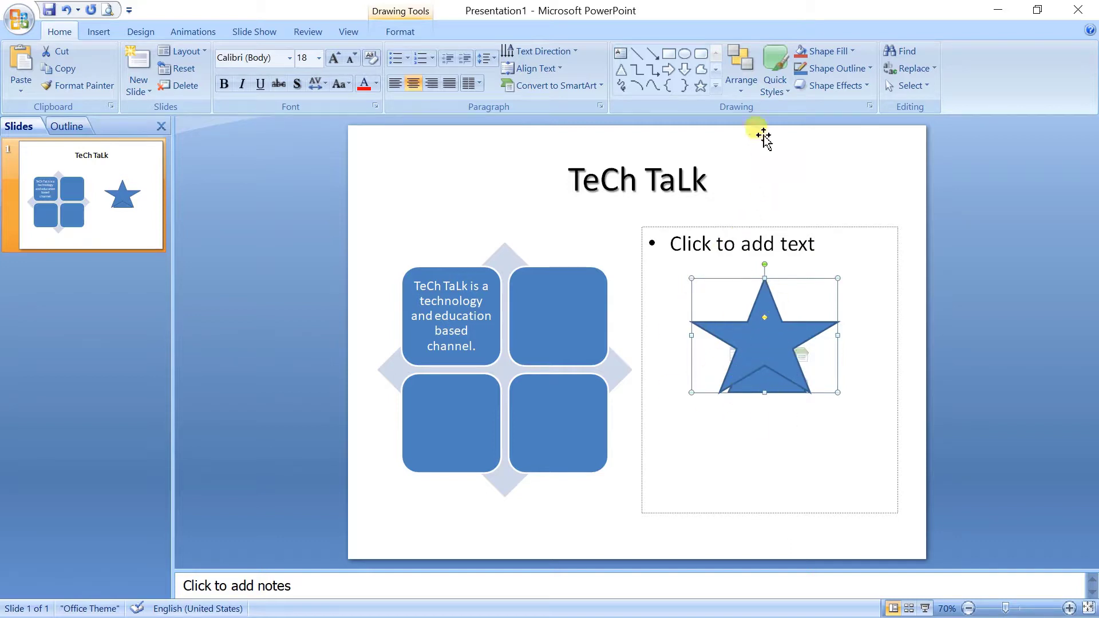
{"action": "left_click", "coordinate": [740, 88]}
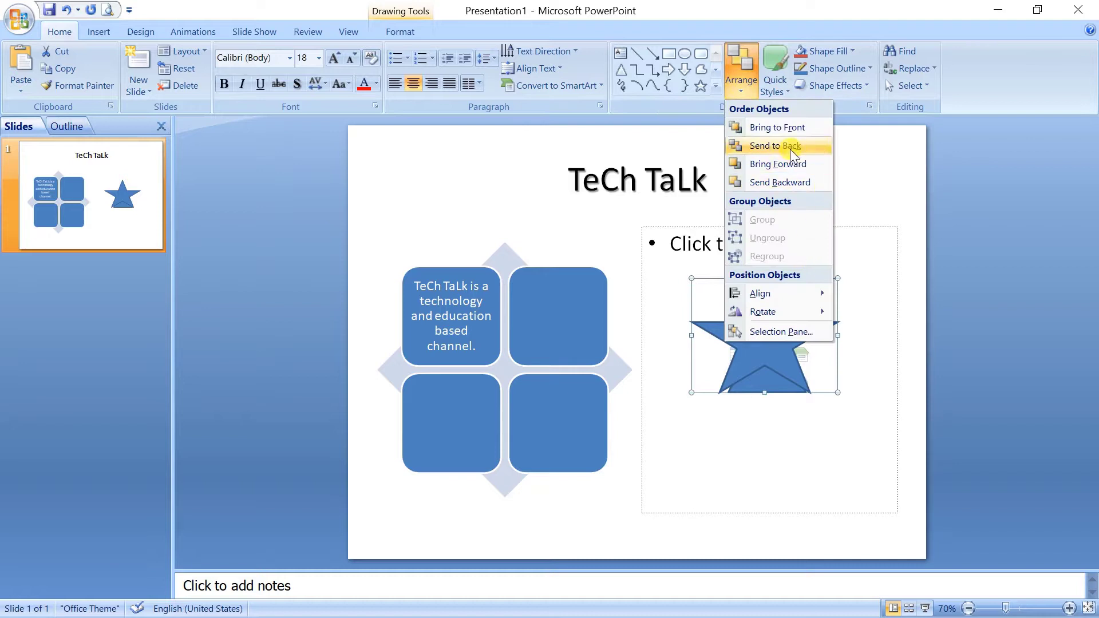
{"action": "left_click", "coordinate": [747, 449]}
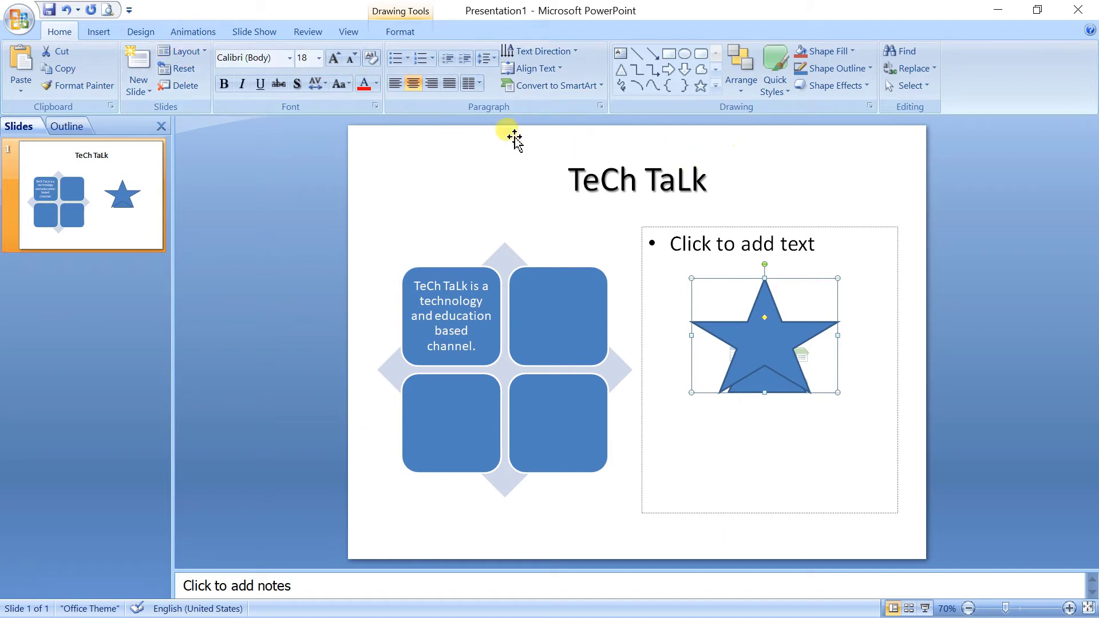
{"action": "left_click", "coordinate": [99, 32]}
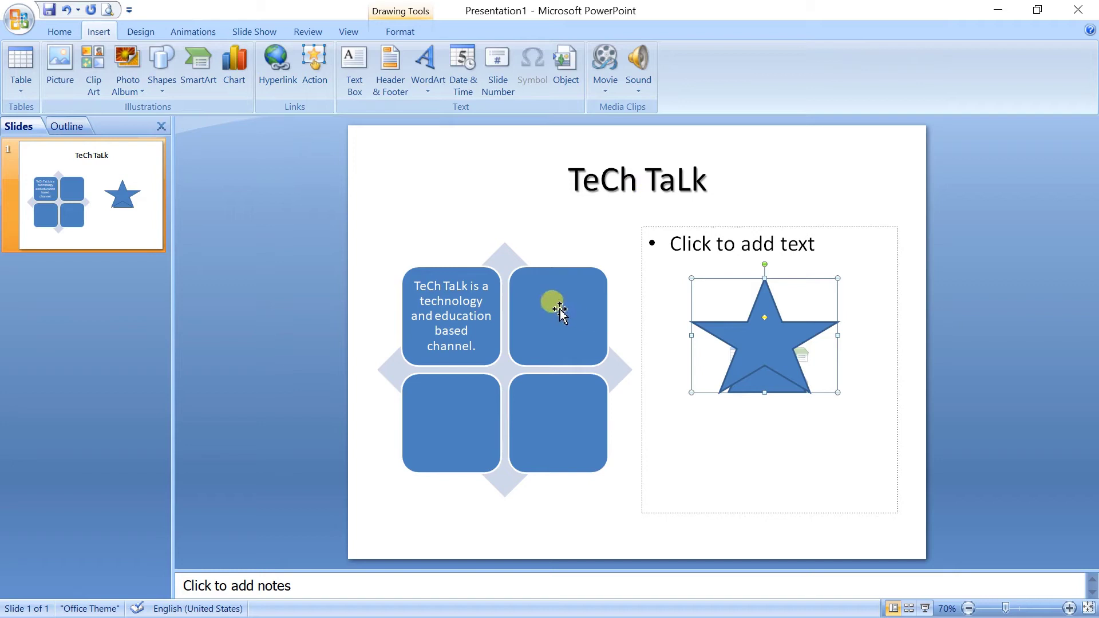
{"action": "left_click", "coordinate": [61, 32]}
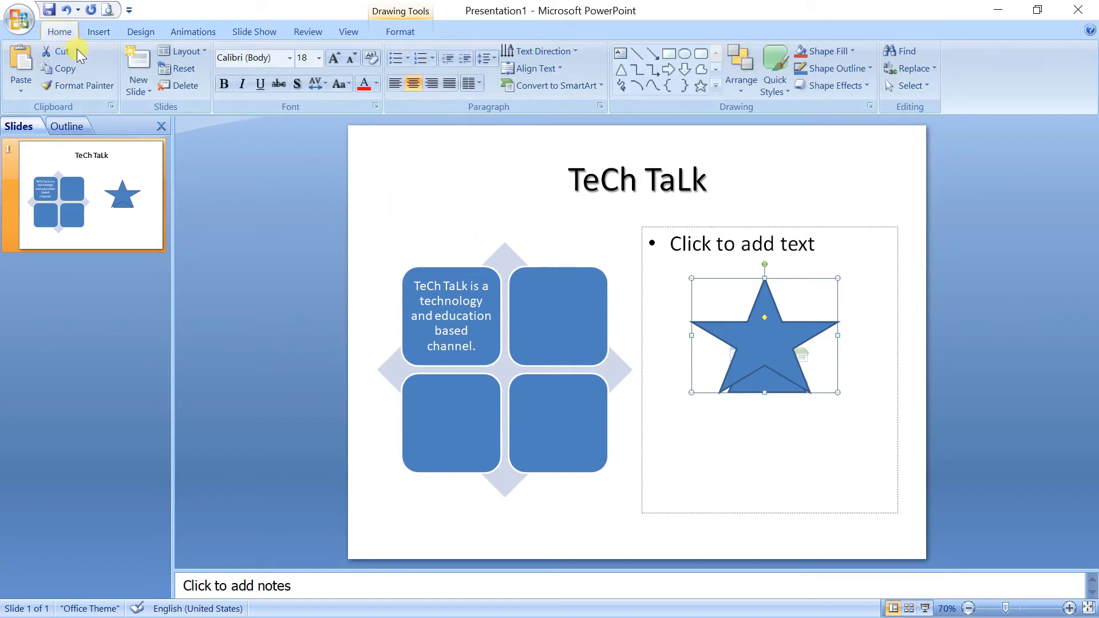